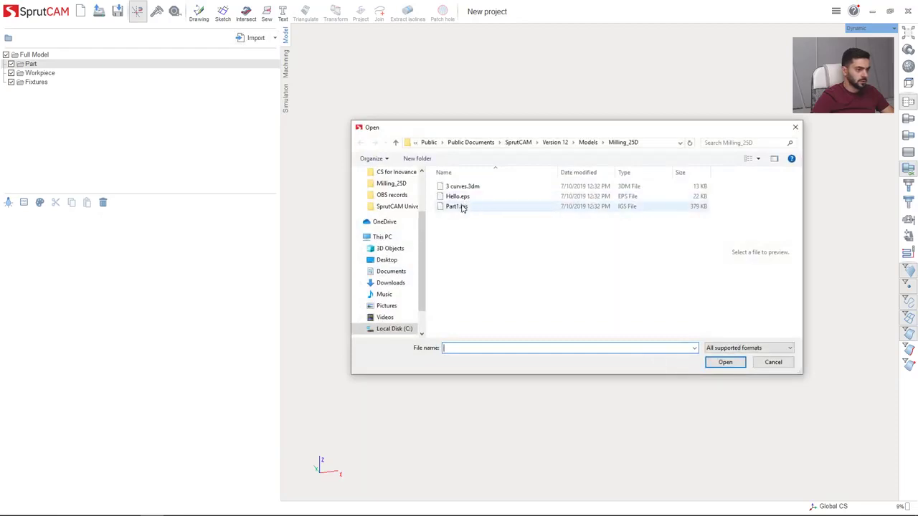
Import Part1.igs from the Milling_25D folder as the part model.
{"action": "left_click", "coordinate": [461, 206]}
{"action": "left_click", "coordinate": [725, 361]}
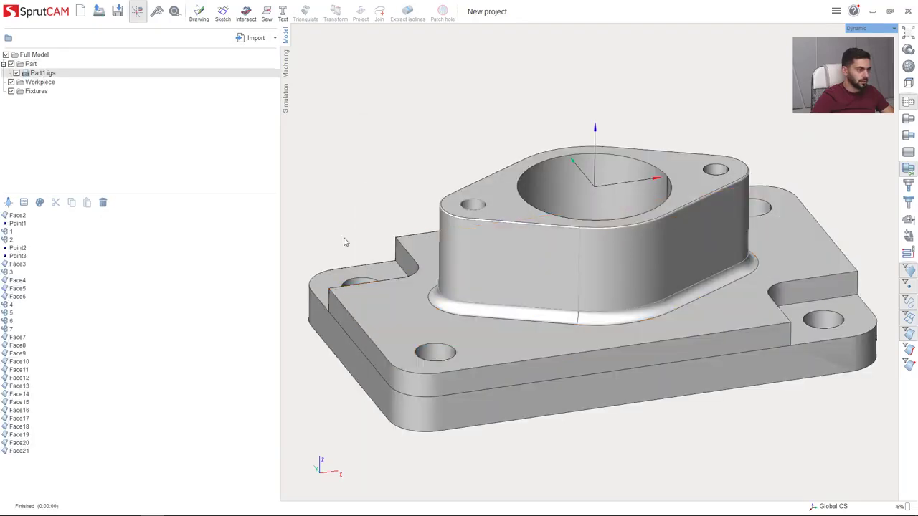
{"action": "scroll", "coordinate": [500, 352], "scroll_direction": "down", "scroll_amount": 2}
{"action": "scroll", "coordinate": [556, 295], "scroll_direction": "up", "scroll_amount": 2}
{"action": "middle_click_drag", "start_coordinate": [555, 295], "coordinate": [550, 269]}
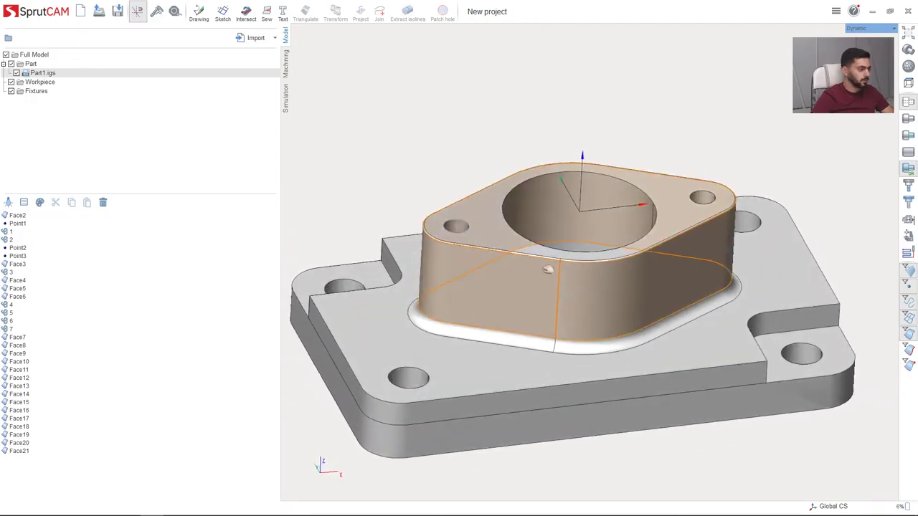
Open the machine's workpiece setup for machining and raise the part above the table to Z 89 mm.
{"action": "left_click", "coordinate": [286, 61]}
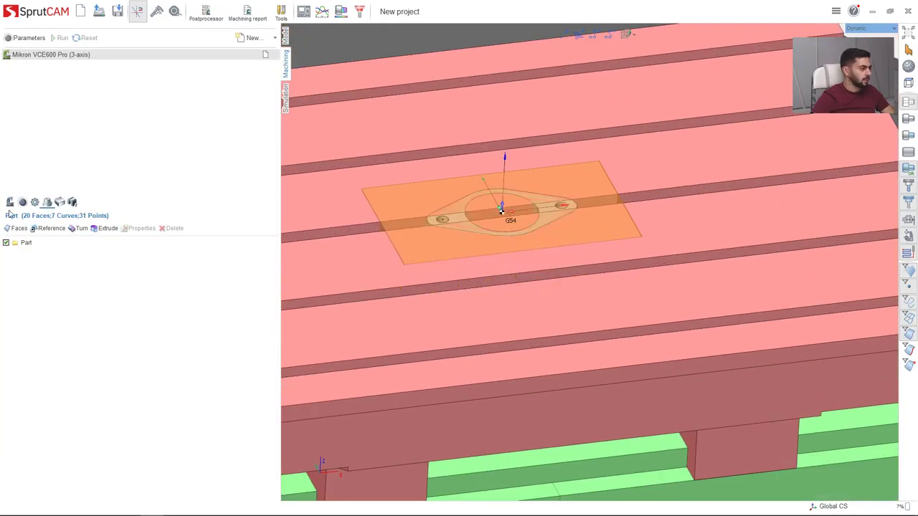
{"action": "left_click", "coordinate": [10, 203]}
{"action": "left_click", "coordinate": [175, 237]}
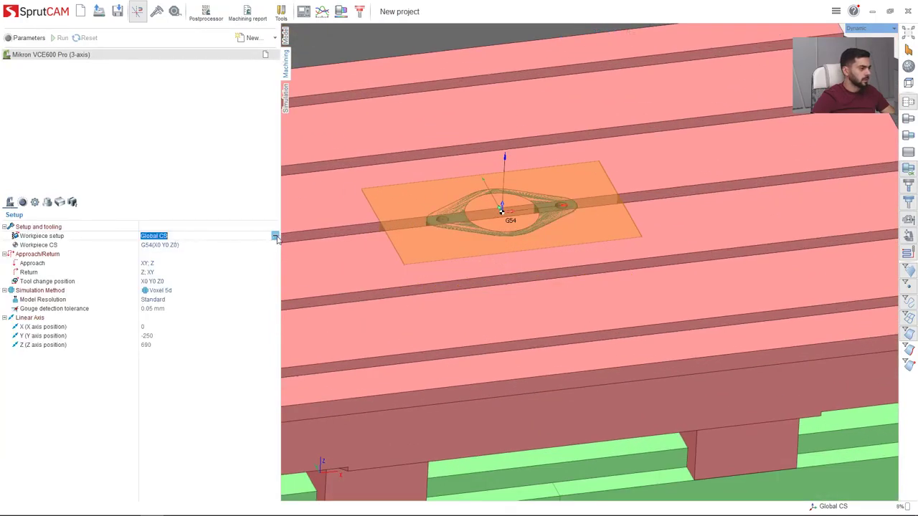
{"action": "left_click", "coordinate": [274, 236]}
{"action": "left_click_drag", "start_coordinate": [504, 158], "coordinate": [510, 66]}
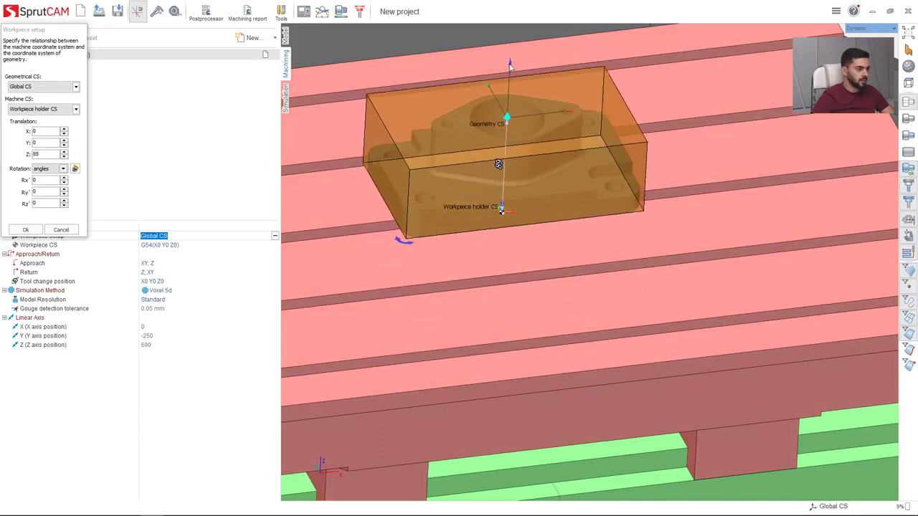
Shift the part across the table and set its translation to X 20 and Y 50 mm in the workpiece setup.
{"action": "left_click_drag", "start_coordinate": [458, 192], "coordinate": [618, 209]}
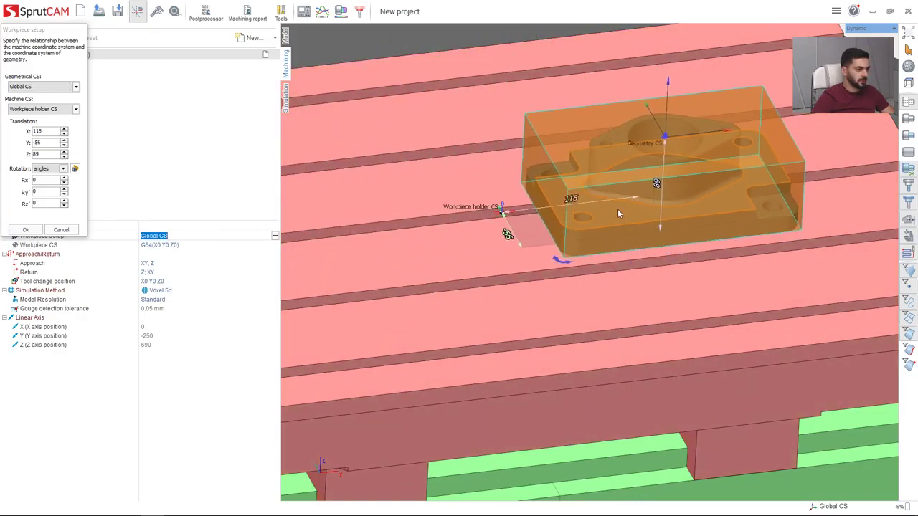
{"action": "left_click", "coordinate": [508, 237]}
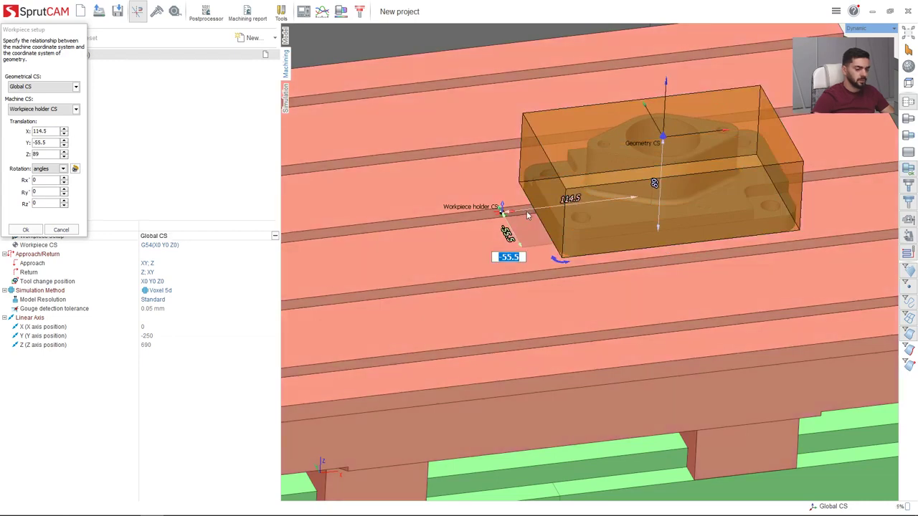
{"action": "type", "text": "50"}
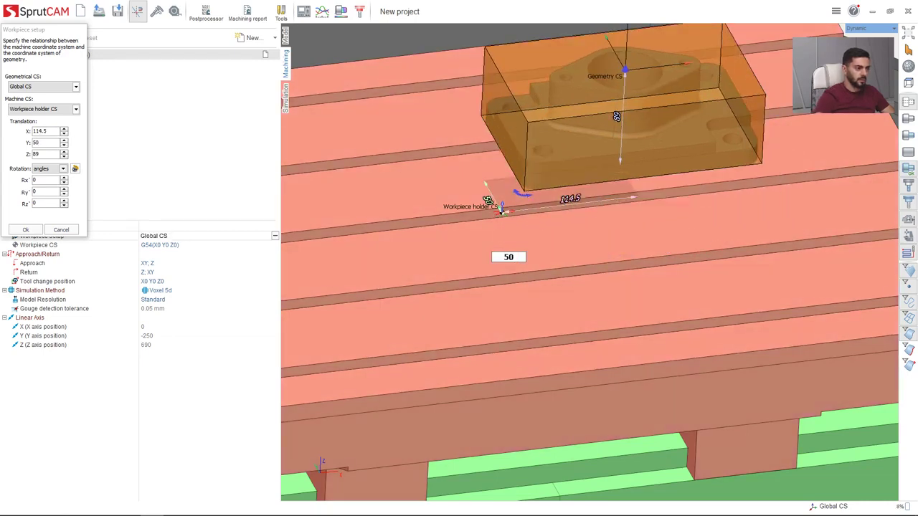
{"action": "key", "text": "Return"}
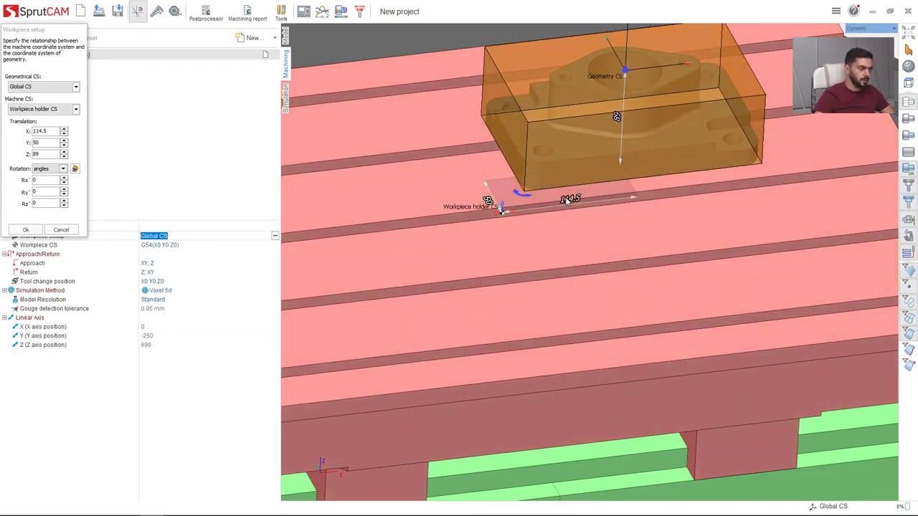
{"action": "left_click", "coordinate": [569, 200]}
{"action": "type", "text": "20"}
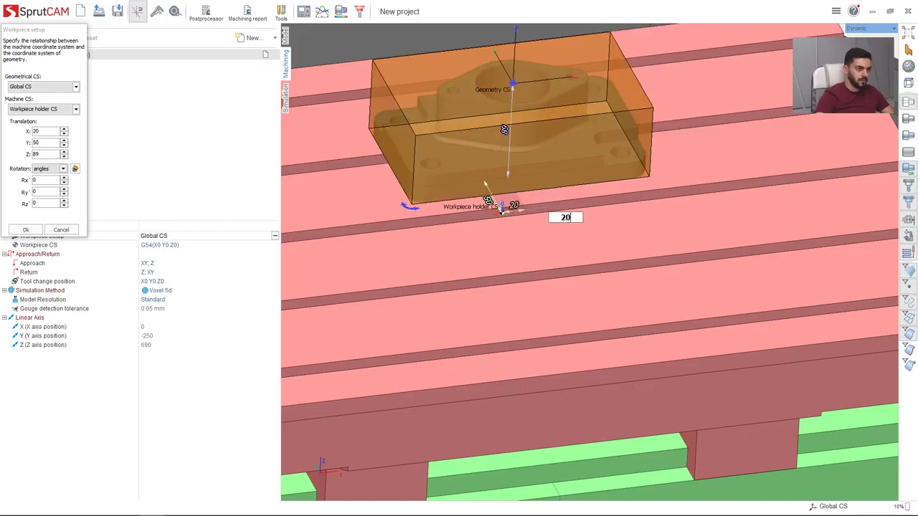
{"action": "left_click", "coordinate": [20, 229]}
Move the G54 workpiece coordinate system to the front upper corner of the workpiece, at X-100 Y-60 Z0.
{"action": "left_click", "coordinate": [152, 245]}
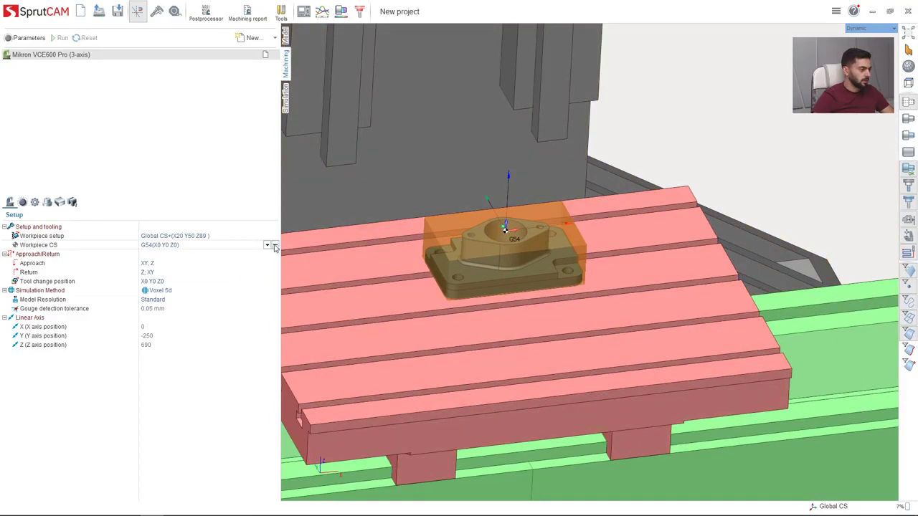
{"action": "left_click", "coordinate": [275, 246]}
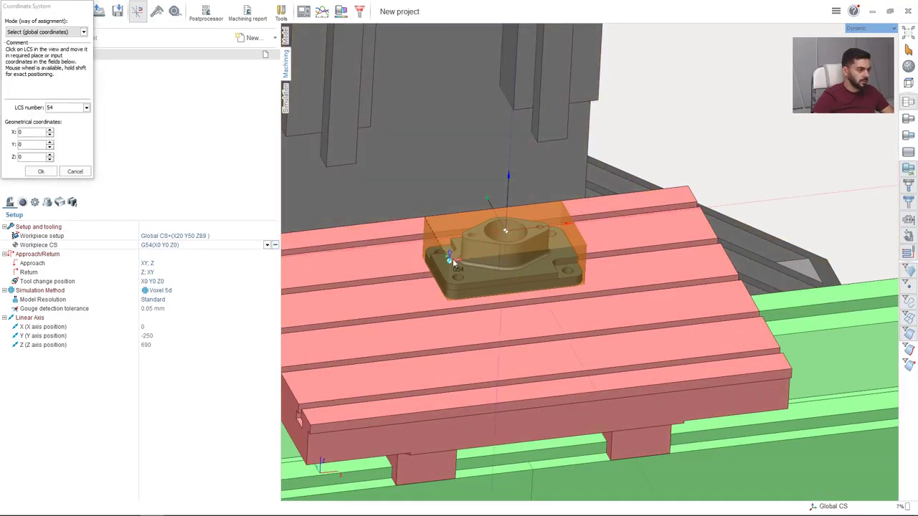
{"action": "scroll", "coordinate": [450, 264], "scroll_direction": "up", "scroll_amount": 5}
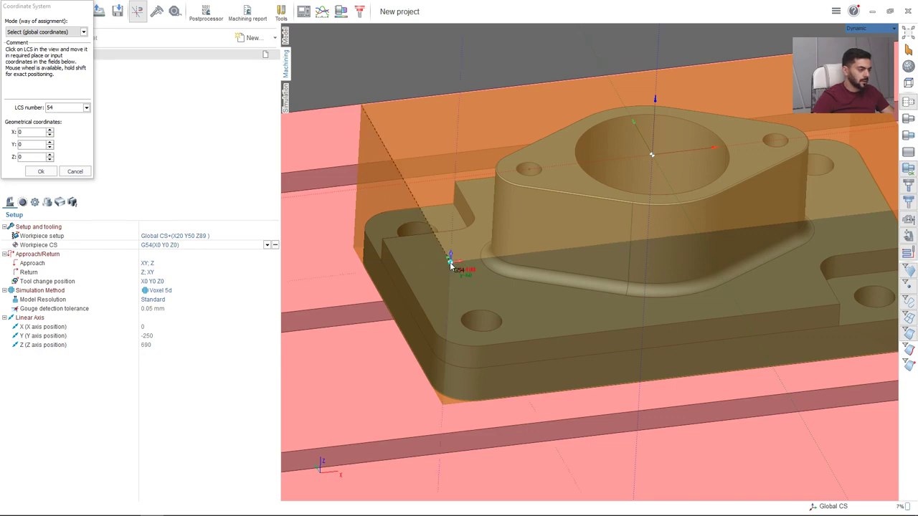
{"action": "middle_click_drag", "start_coordinate": [450, 266], "coordinate": [444, 259]}
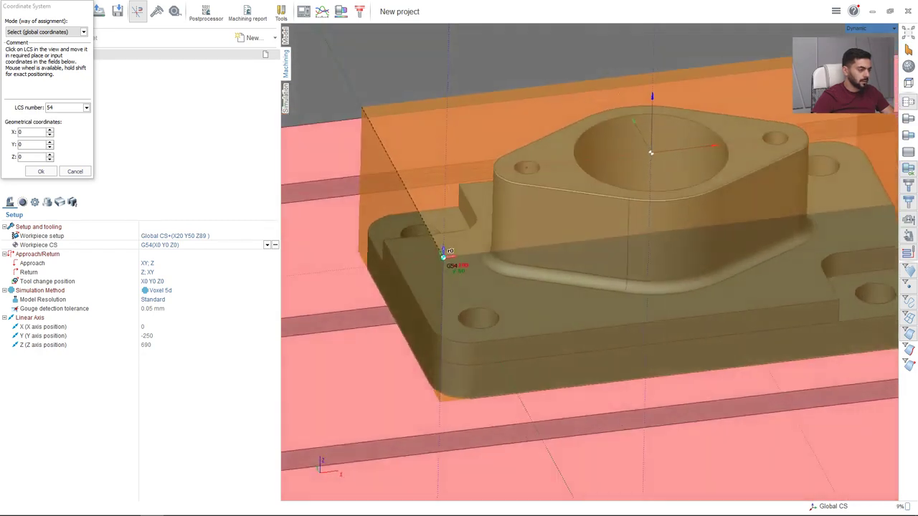
{"action": "left_click", "coordinate": [443, 259]}
{"action": "left_click", "coordinate": [39, 173]}
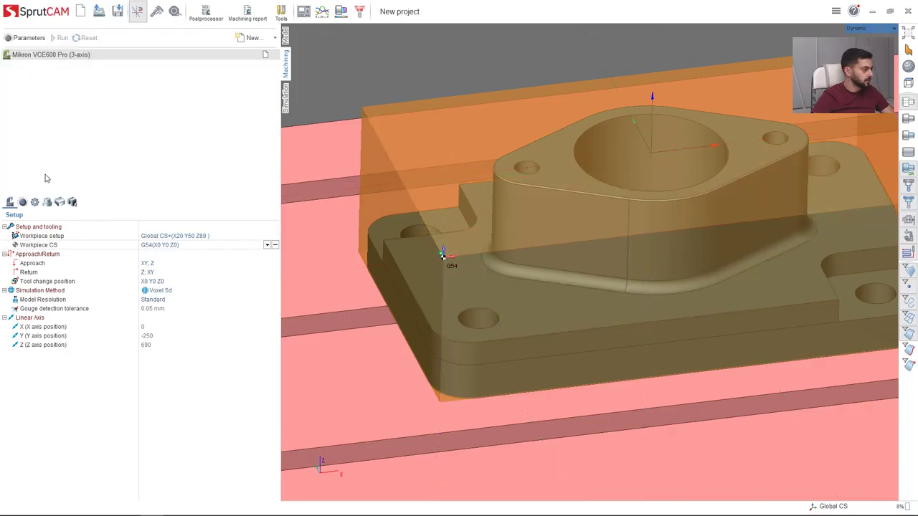
Create a Face Milling operation and a Roughing waterline operation.
{"action": "scroll", "coordinate": [590, 337], "scroll_direction": "down", "scroll_amount": 5}
{"action": "scroll", "coordinate": [590, 336], "scroll_direction": "up", "scroll_amount": 3}
{"action": "scroll", "coordinate": [426, 347], "scroll_direction": "down", "scroll_amount": 5}
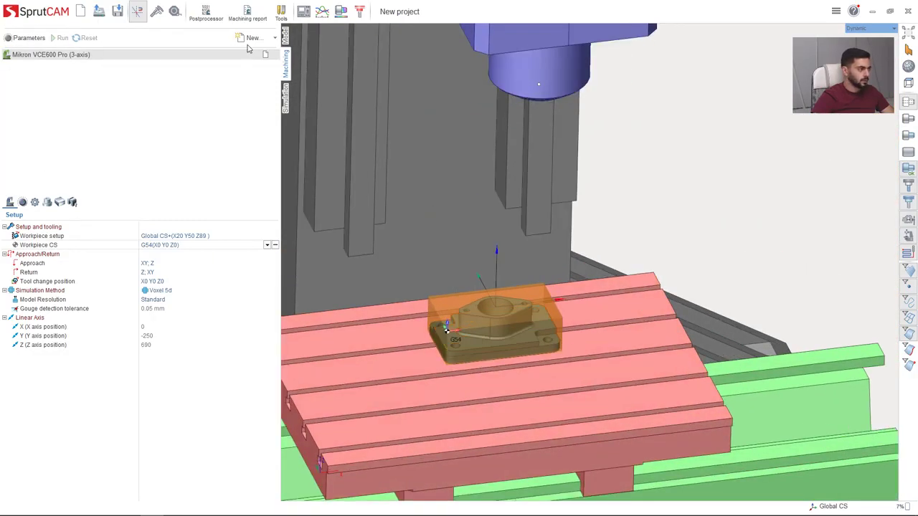
{"action": "left_click", "coordinate": [253, 37]}
{"action": "left_click", "coordinate": [572, 375]}
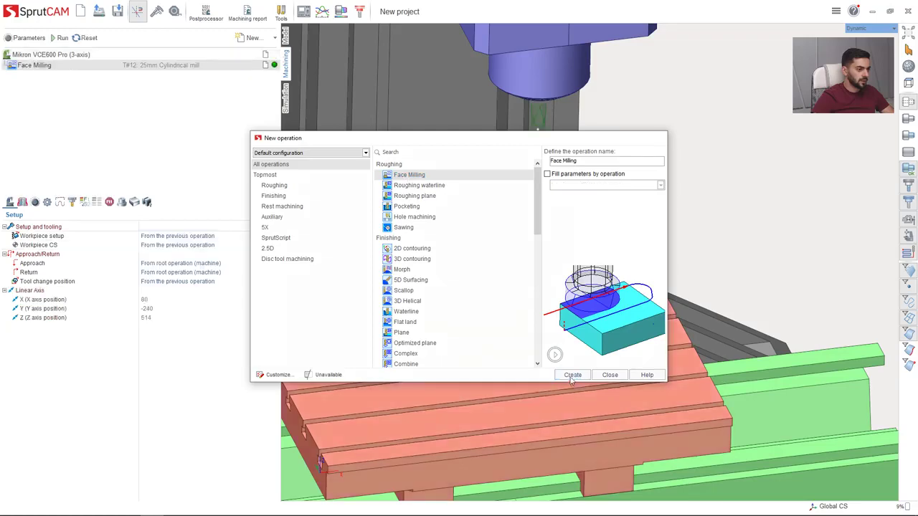
{"action": "left_click", "coordinate": [416, 186]}
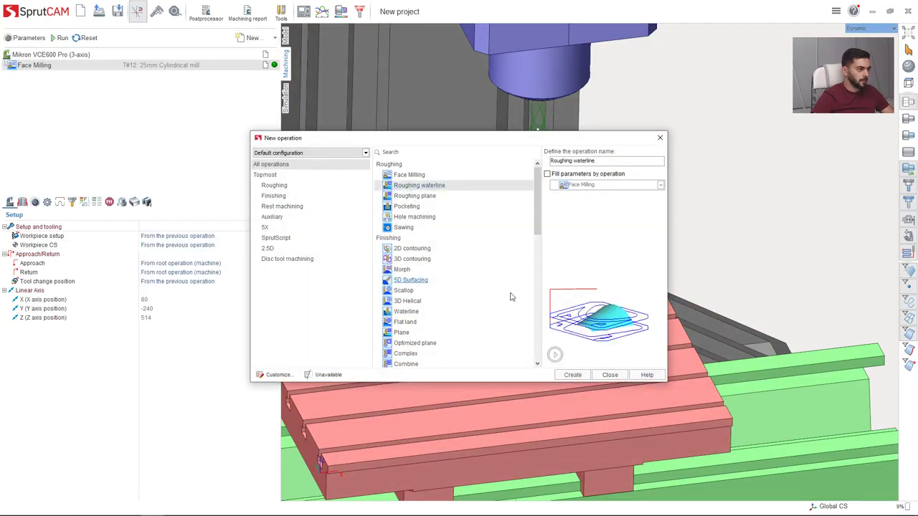
{"action": "left_click", "coordinate": [570, 374]}
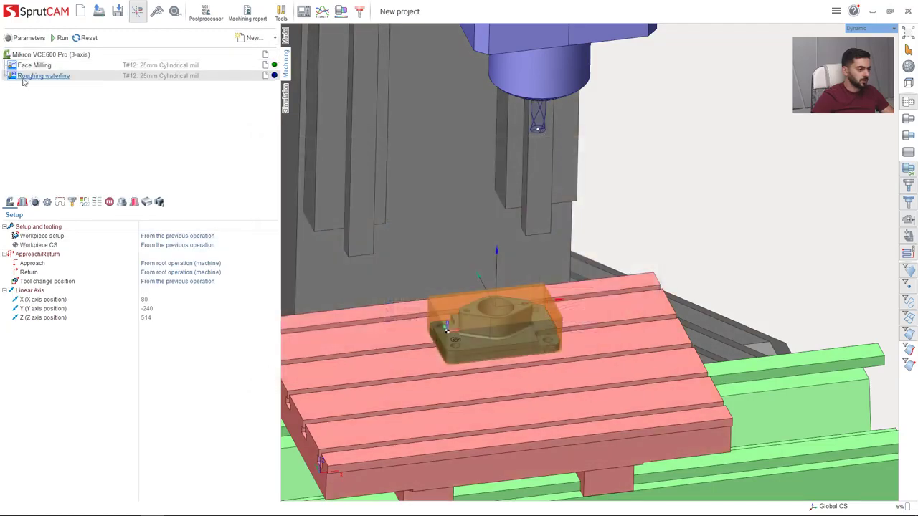
Calculate the toolpaths of both operations from the machine root and examine them around the part.
{"action": "left_click", "coordinate": [73, 55]}
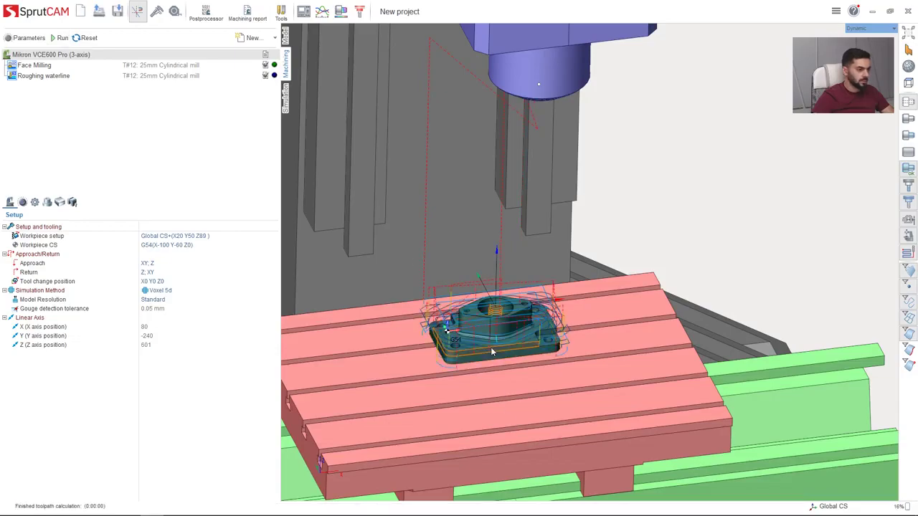
{"action": "scroll", "coordinate": [491, 350], "scroll_direction": "up", "scroll_amount": 4}
{"action": "middle_click_drag", "start_coordinate": [490, 350], "coordinate": [576, 371]}
{"action": "scroll", "coordinate": [576, 372], "scroll_direction": "down", "scroll_amount": 3}
{"action": "scroll", "coordinate": [549, 352], "scroll_direction": "up", "scroll_amount": 5}
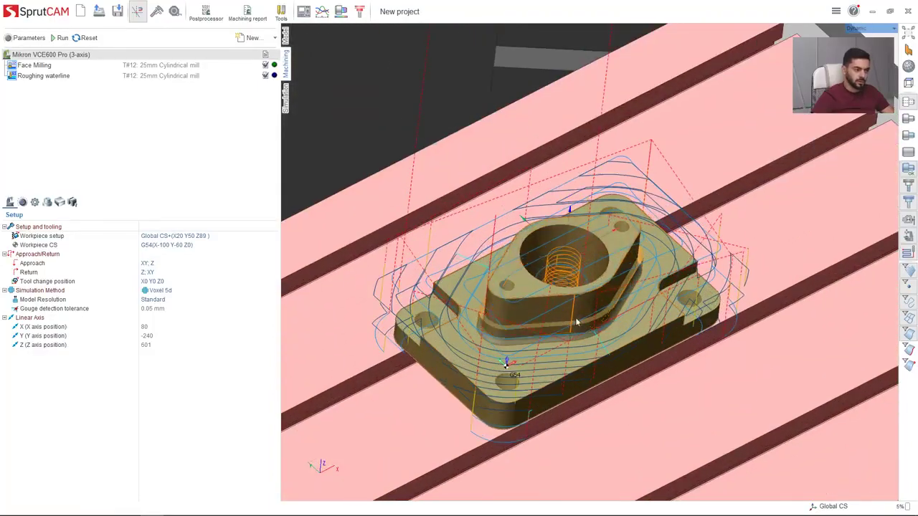
{"action": "middle_click_drag", "start_coordinate": [576, 320], "coordinate": [563, 343]}
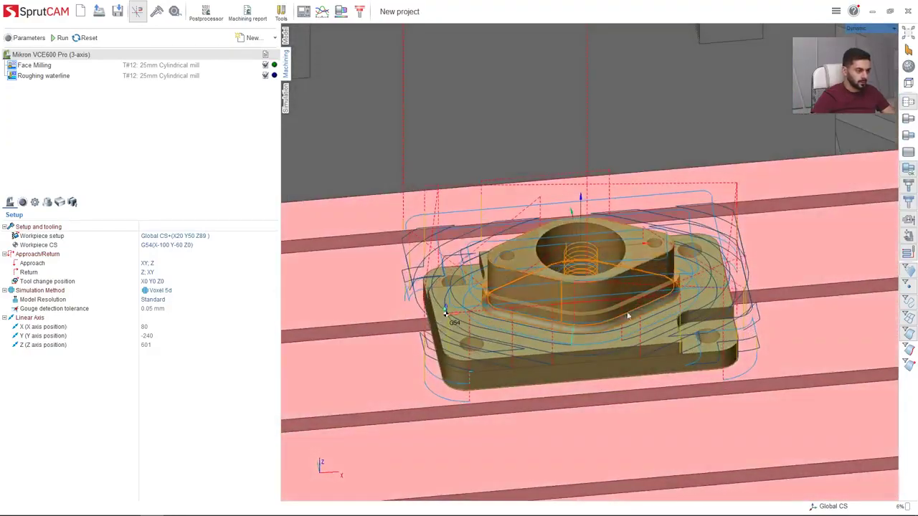
{"action": "scroll", "coordinate": [672, 343], "scroll_direction": "up", "scroll_amount": 4}
{"action": "middle_click_drag", "start_coordinate": [672, 344], "coordinate": [689, 319]}
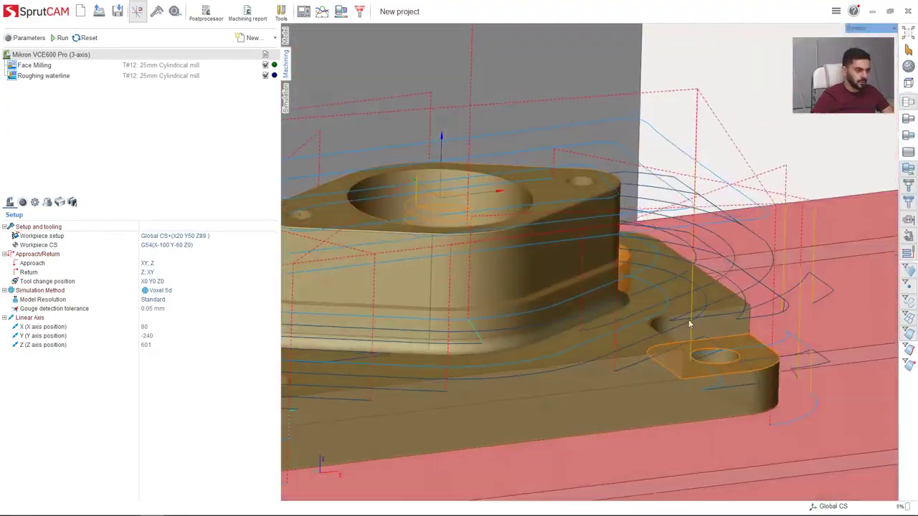
{"action": "scroll", "coordinate": [689, 319], "scroll_direction": "down", "scroll_amount": 4}
{"action": "mouse_move", "coordinate": [613, 329]}
{"action": "middle_mouse_down"}
{"action": "mouse_move", "coordinate": [606, 304]}
{"action": "mouse_move", "coordinate": [601, 330]}
{"action": "middle_mouse_up"}
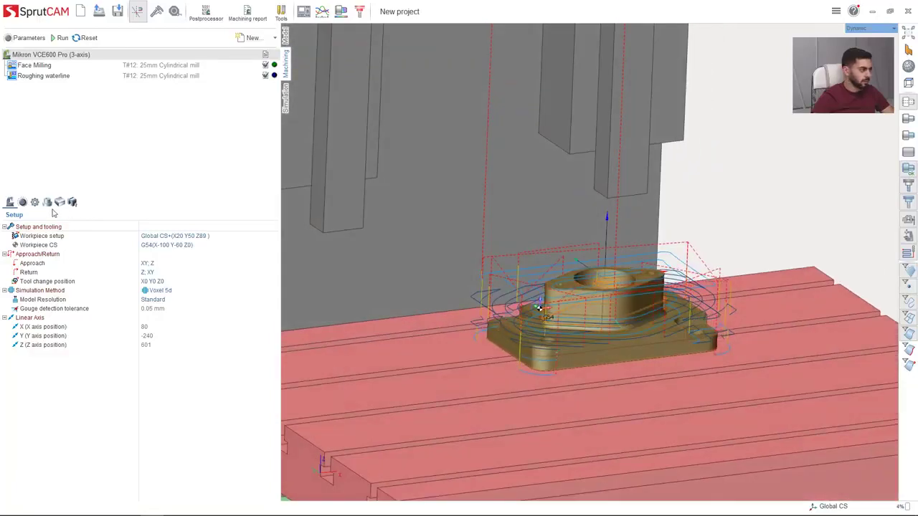
Review the Roughing waterline operation's strategy and links/leads parameters.
{"action": "left_click", "coordinate": [23, 203]}
{"action": "left_click", "coordinate": [34, 205]}
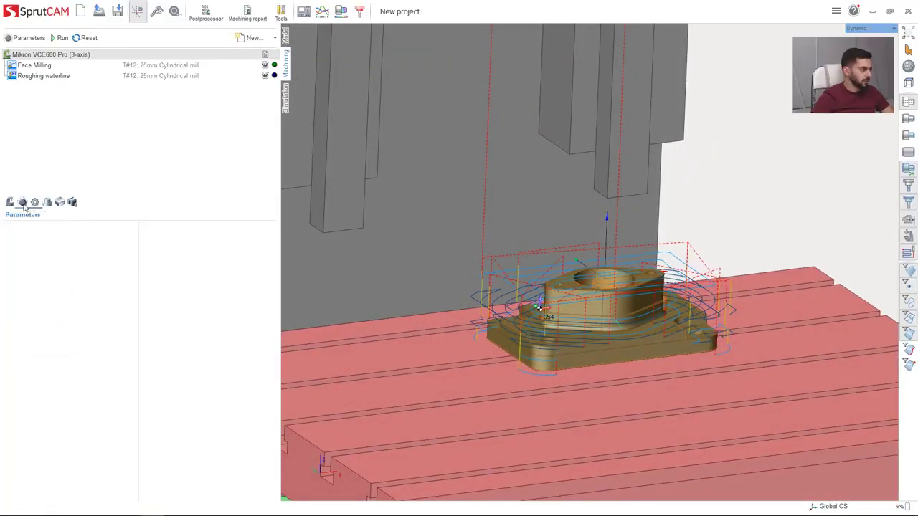
{"action": "left_click", "coordinate": [23, 204]}
{"action": "left_click", "coordinate": [47, 77]}
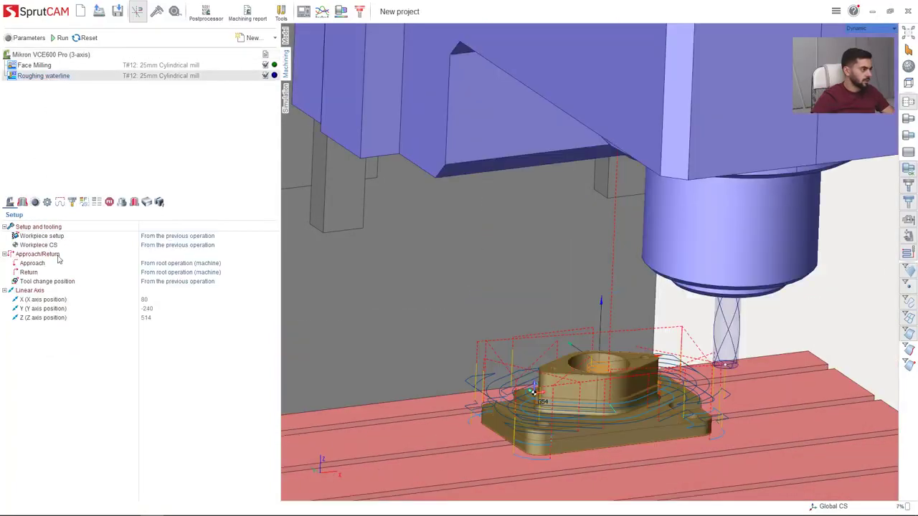
{"action": "scroll", "coordinate": [495, 402], "scroll_direction": "down", "scroll_amount": 4}
{"action": "scroll", "coordinate": [528, 397], "scroll_direction": "up", "scroll_amount": 4}
{"action": "middle_click_drag", "start_coordinate": [527, 397], "coordinate": [496, 352]}
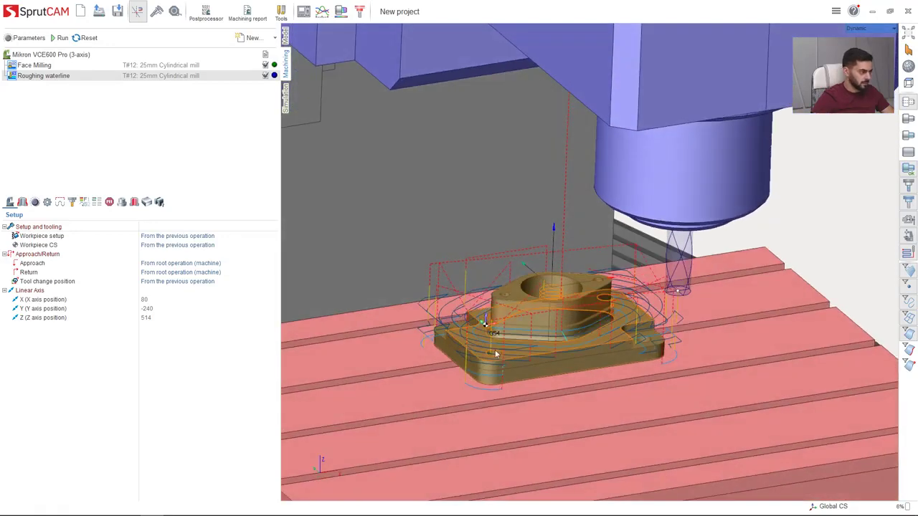
{"action": "left_click", "coordinate": [37, 206]}
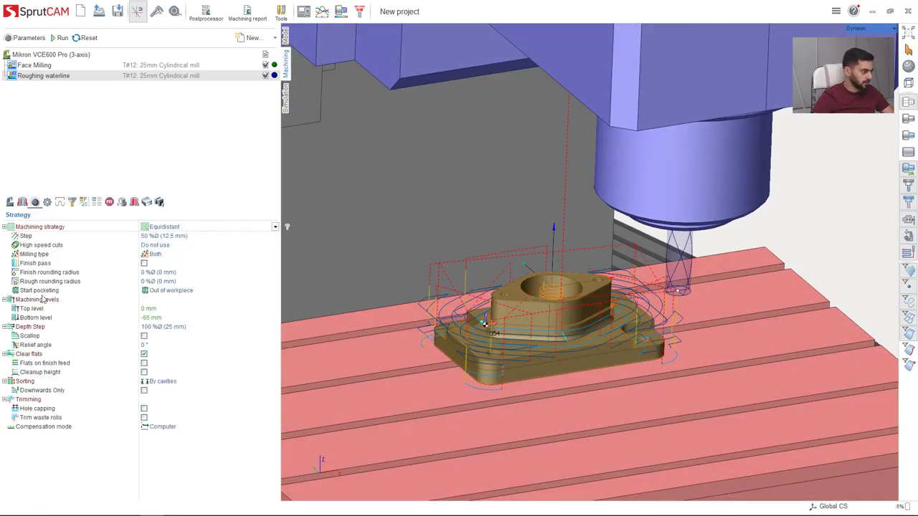
{"action": "left_click", "coordinate": [60, 203]}
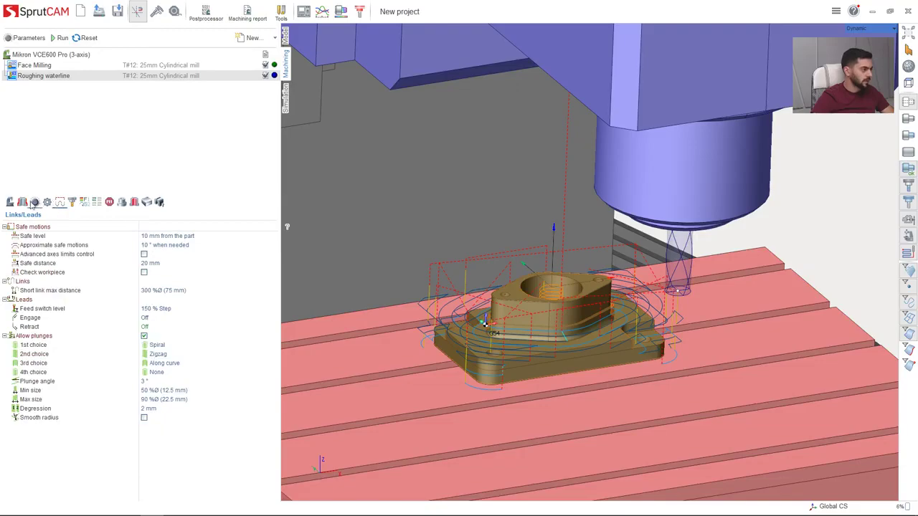
{"action": "left_click", "coordinate": [34, 203]}
Examine the roughing depth levels from the side and set the Roughing waterline's depth step to 30% of the tool diameter (7.5 mm).
{"action": "middle_click_drag", "start_coordinate": [515, 352], "coordinate": [495, 283]}
{"action": "key", "text": "5"}
{"action": "scroll", "coordinate": [500, 365], "scroll_direction": "up", "scroll_amount": 4}
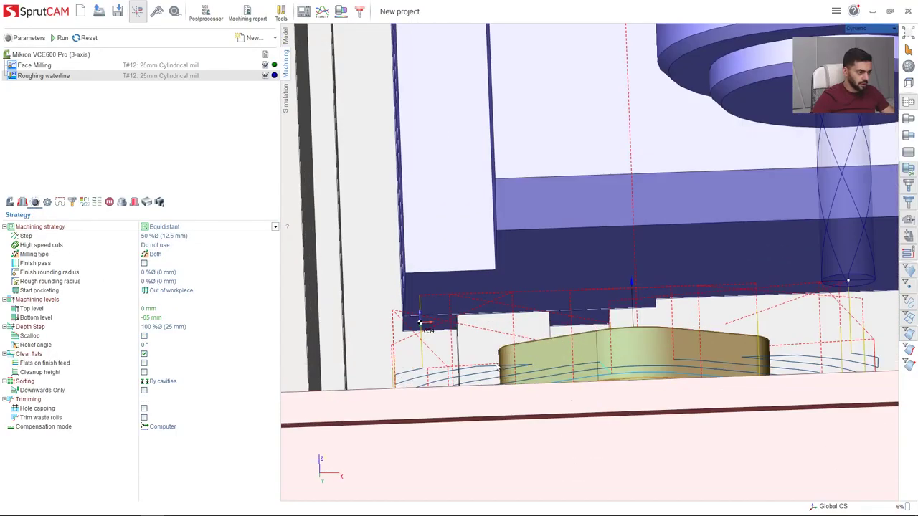
{"action": "middle_click_drag", "start_coordinate": [500, 394], "coordinate": [506, 386]}
{"action": "scroll", "coordinate": [490, 431], "scroll_direction": "down", "scroll_amount": 2}
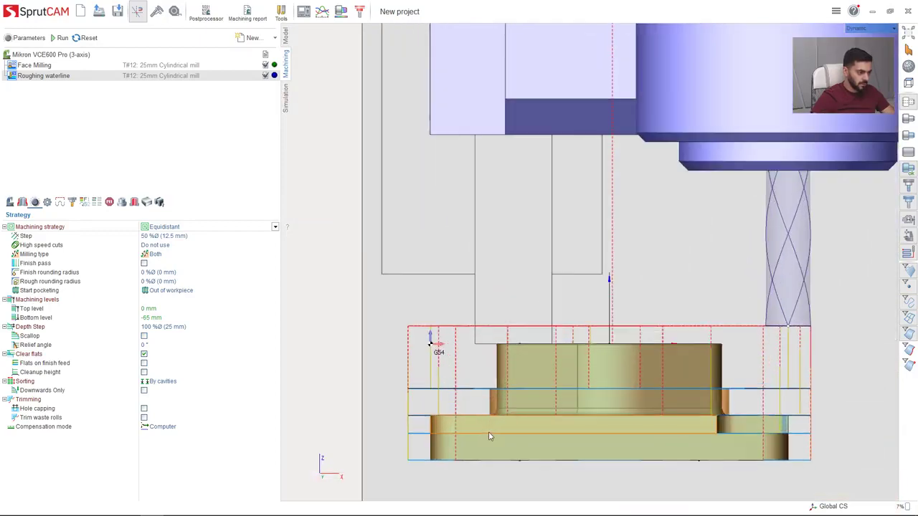
{"action": "mouse_move", "coordinate": [488, 432]}
{"action": "middle_mouse_down"}
{"action": "mouse_move", "coordinate": [495, 445]}
{"action": "mouse_move", "coordinate": [484, 429]}
{"action": "middle_mouse_up"}
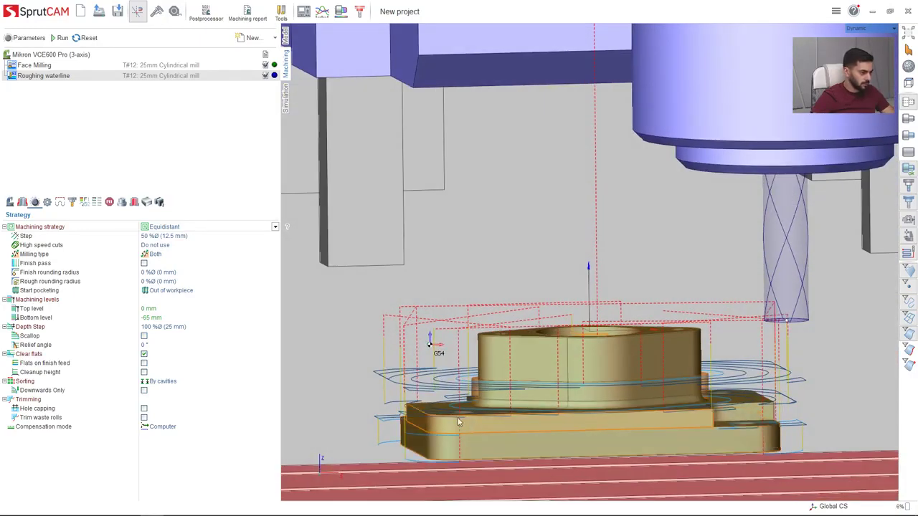
{"action": "left_click", "coordinate": [35, 329]}
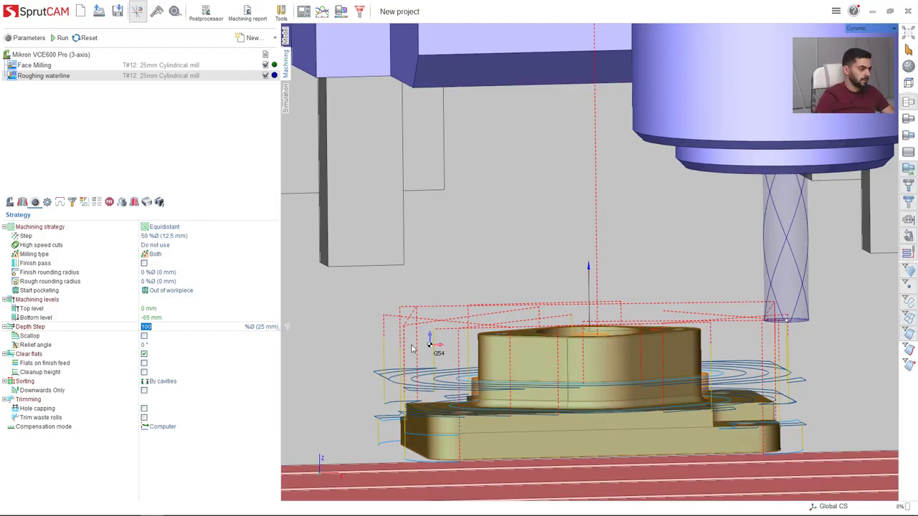
{"action": "key", "text": "Return"}
{"action": "scroll", "coordinate": [567, 356], "scroll_direction": "down", "scroll_amount": 3}
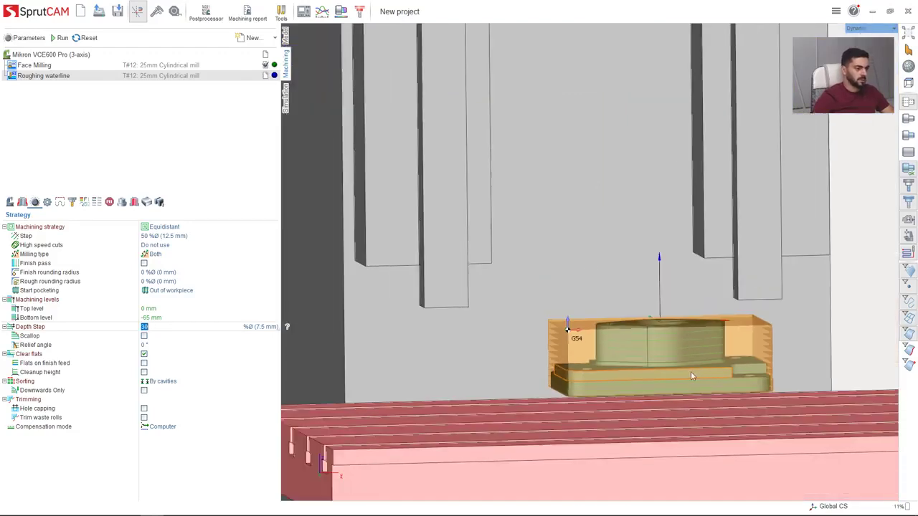
{"action": "scroll", "coordinate": [700, 366], "scroll_direction": "up", "scroll_amount": 3}
{"action": "middle_click_drag", "start_coordinate": [635, 345], "coordinate": [645, 370]}
{"action": "middle_click_drag", "start_coordinate": [698, 342], "coordinate": [603, 340]}
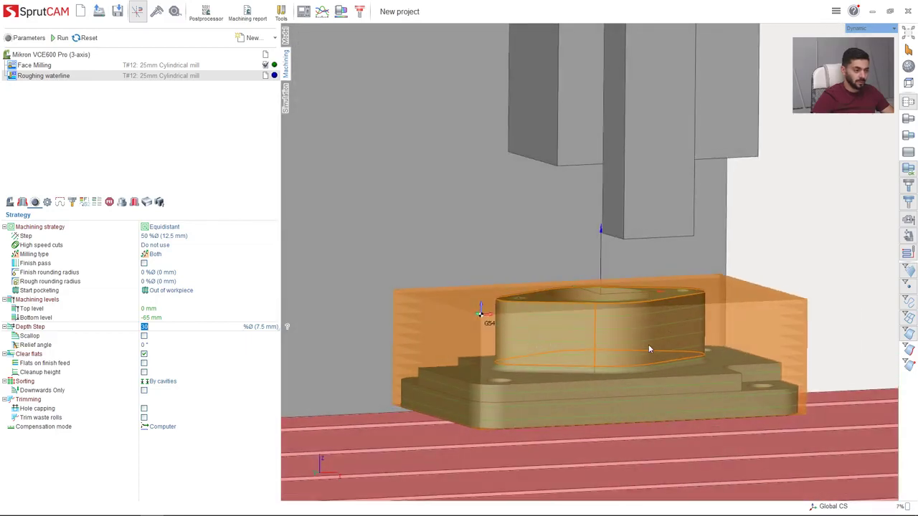
Recalculate the Roughing waterline toolpath with the changed depth step and examine its levels around the part.
{"action": "left_click", "coordinate": [61, 37]}
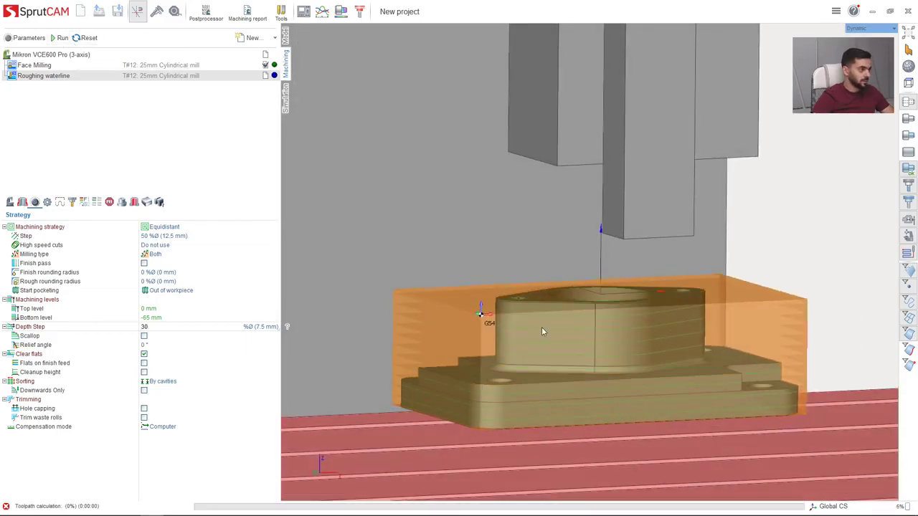
{"action": "mouse_move", "coordinate": [541, 327]}
{"action": "right_mouse_down"}
{"action": "mouse_move", "coordinate": [535, 375]}
{"action": "mouse_move", "coordinate": [551, 337]}
{"action": "right_mouse_up"}
{"action": "scroll", "coordinate": [538, 332], "scroll_direction": "down", "scroll_amount": 3}
{"action": "scroll", "coordinate": [535, 363], "scroll_direction": "up", "scroll_amount": 3}
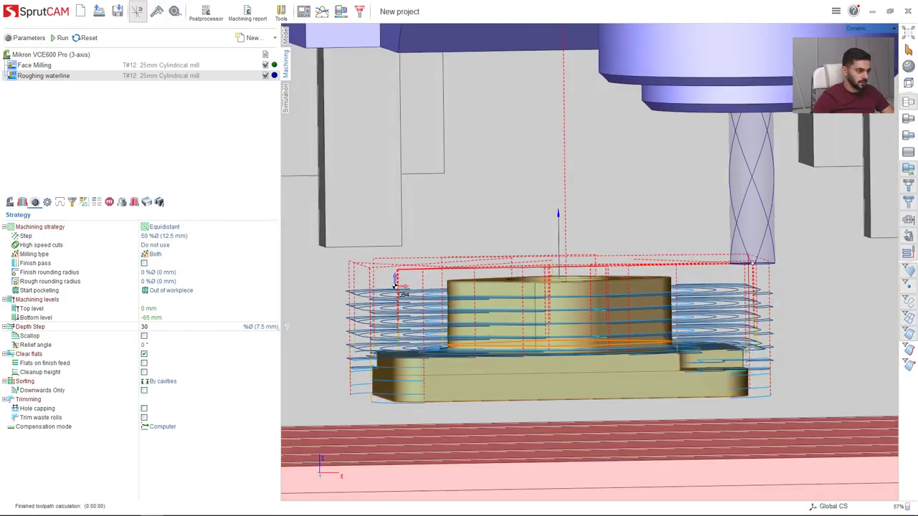
{"action": "right_click_drag", "start_coordinate": [395, 281], "coordinate": [395, 247]}
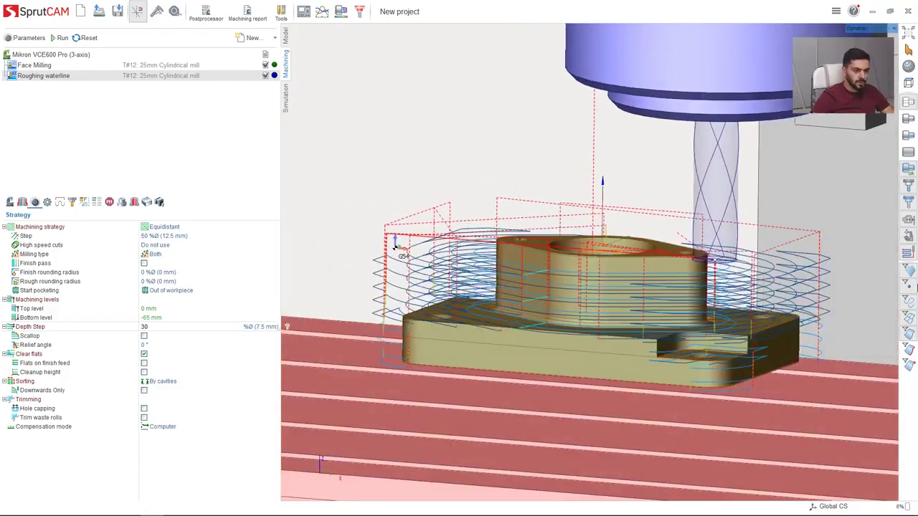
Hide the toolpath, measure the rounded corner of the base's stepped recess, and check the Roughing waterline tool's diameter.
{"action": "left_click", "coordinate": [908, 253]}
{"action": "scroll", "coordinate": [619, 359], "scroll_direction": "up", "scroll_amount": 5}
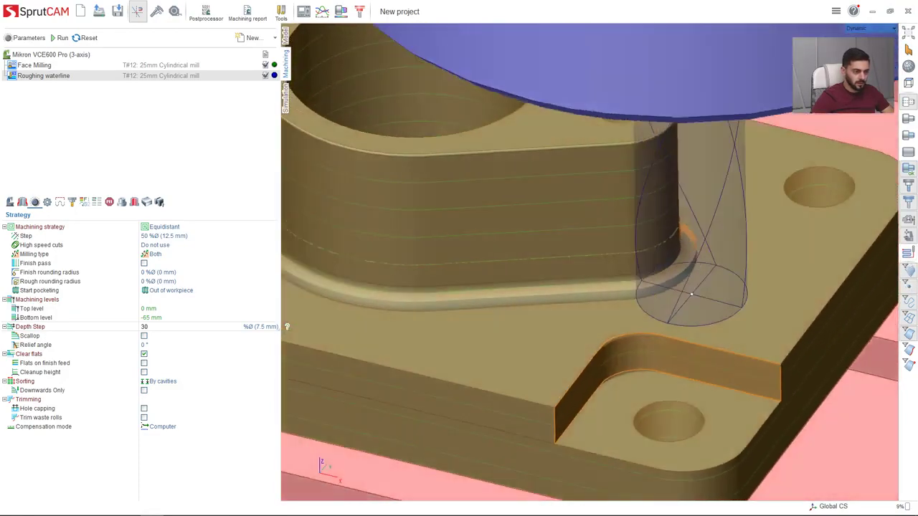
{"action": "right_click_drag", "start_coordinate": [626, 346], "coordinate": [618, 345]}
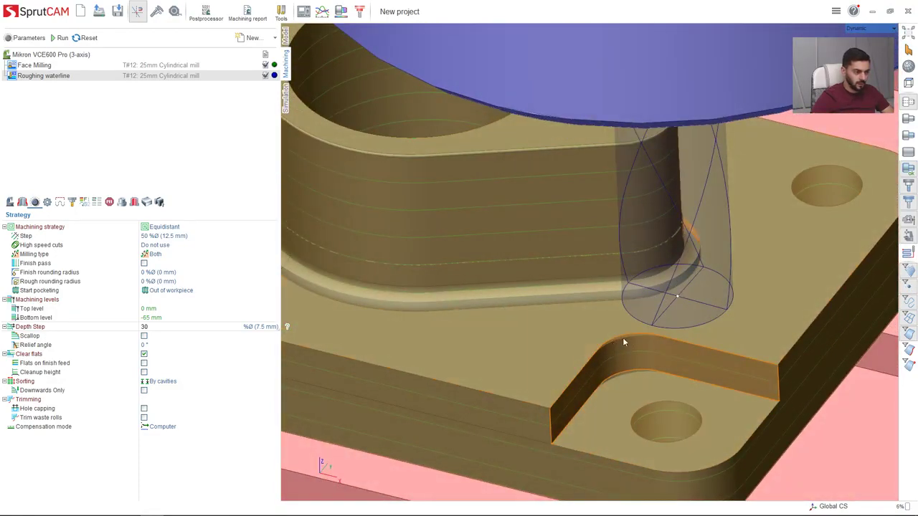
{"action": "left_click", "coordinate": [619, 347]}
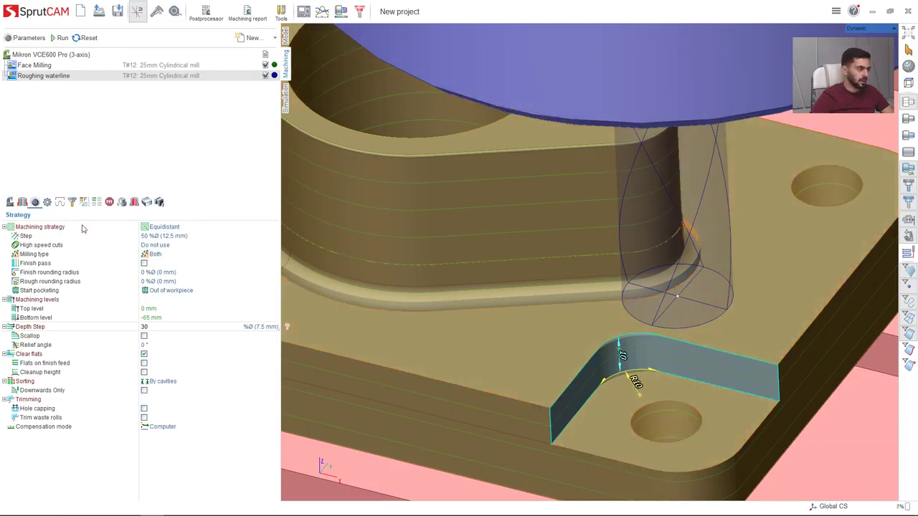
{"action": "left_click", "coordinate": [71, 203]}
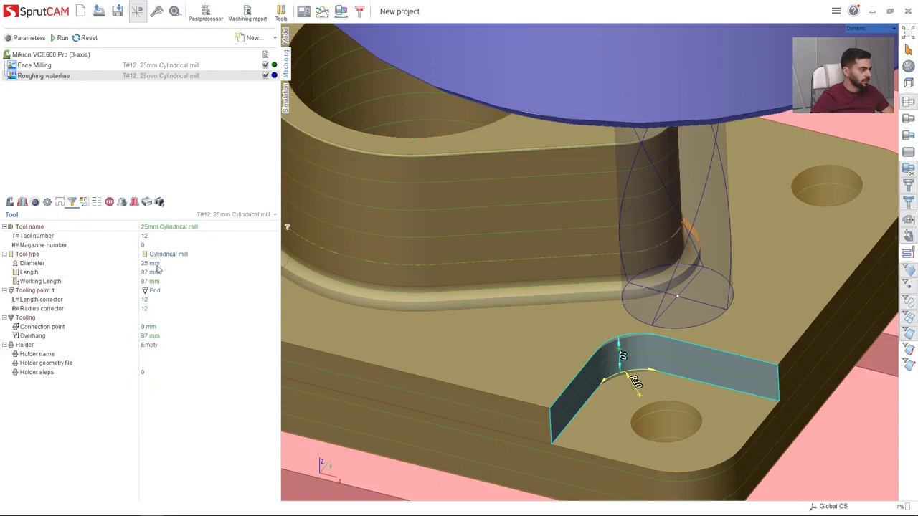
{"action": "left_click", "coordinate": [155, 264]}
Duplicate the Roughing waterline operation and set the copy's cylindrical mill diameter to 18 mm.
{"action": "right_click", "coordinate": [64, 76]}
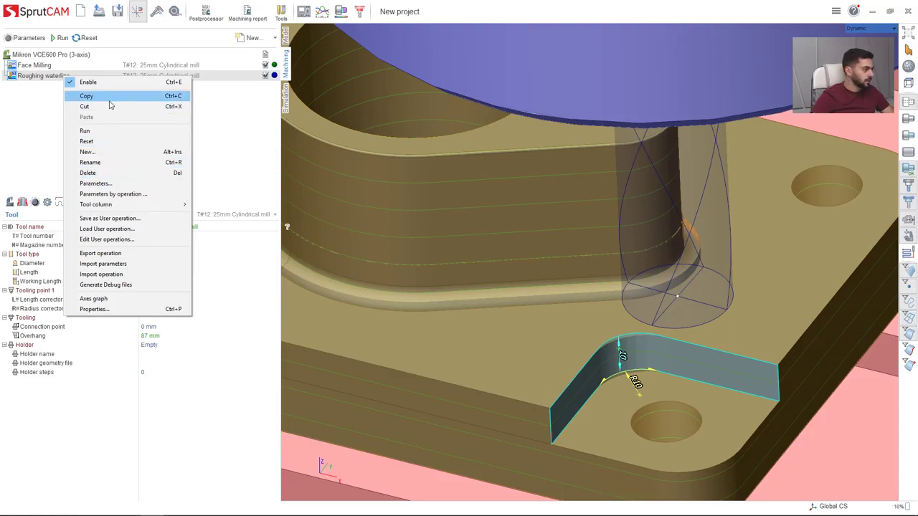
{"action": "left_click", "coordinate": [86, 96]}
{"action": "right_click", "coordinate": [96, 75]}
{"action": "left_click", "coordinate": [120, 113]}
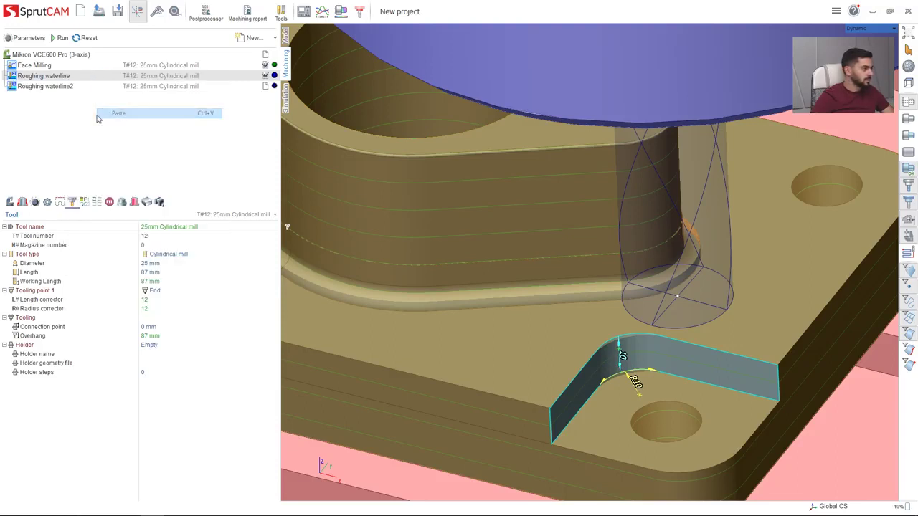
{"action": "left_click", "coordinate": [150, 265]}
{"action": "scroll", "coordinate": [150, 264], "scroll_direction": "up", "scroll_amount": 1}
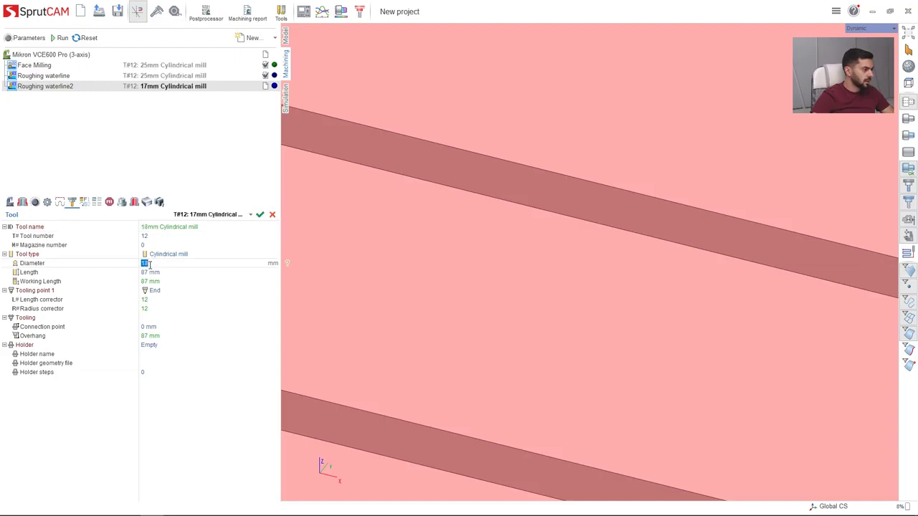
Calculate the duplicated roughing operation's toolpath and hide the machine model to view the part on its own.
{"action": "left_click", "coordinate": [61, 38]}
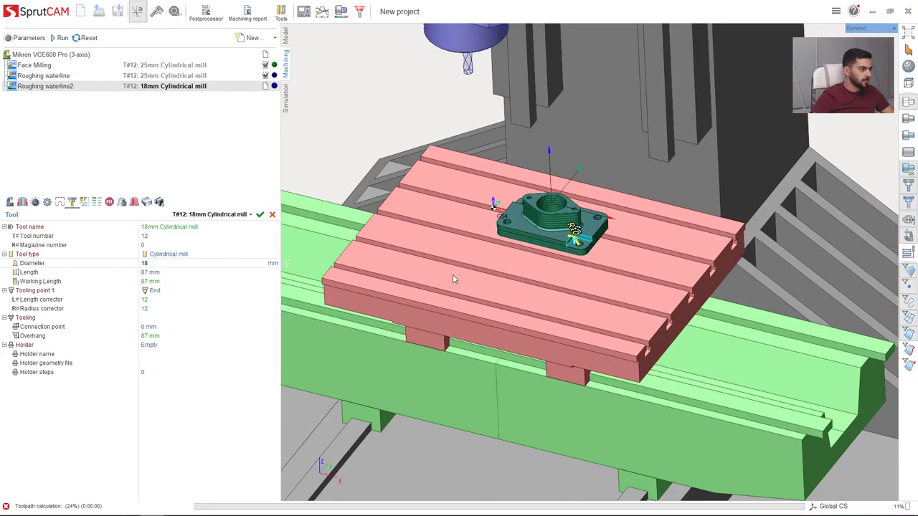
{"action": "scroll", "coordinate": [527, 416], "scroll_direction": "up", "scroll_amount": 3}
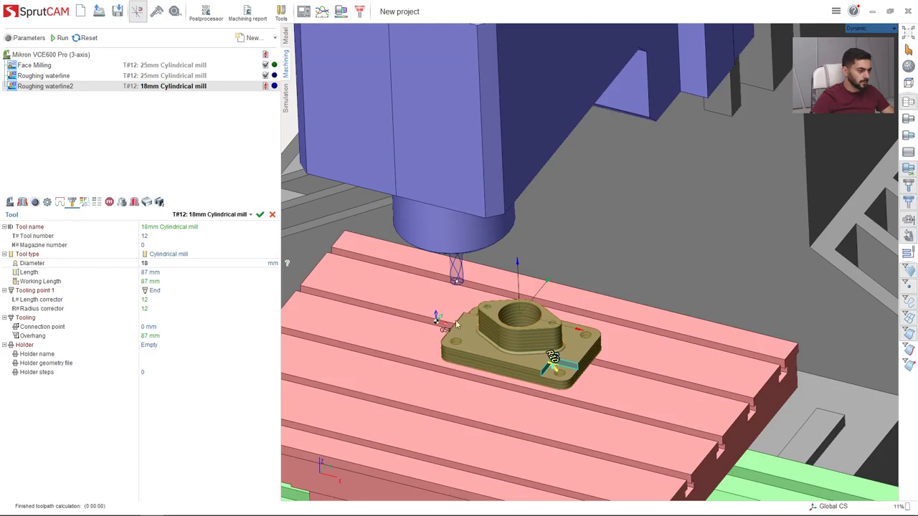
{"action": "scroll", "coordinate": [457, 324], "scroll_direction": "down", "scroll_amount": 4}
{"action": "middle_click_drag", "start_coordinate": [524, 326], "coordinate": [624, 305]}
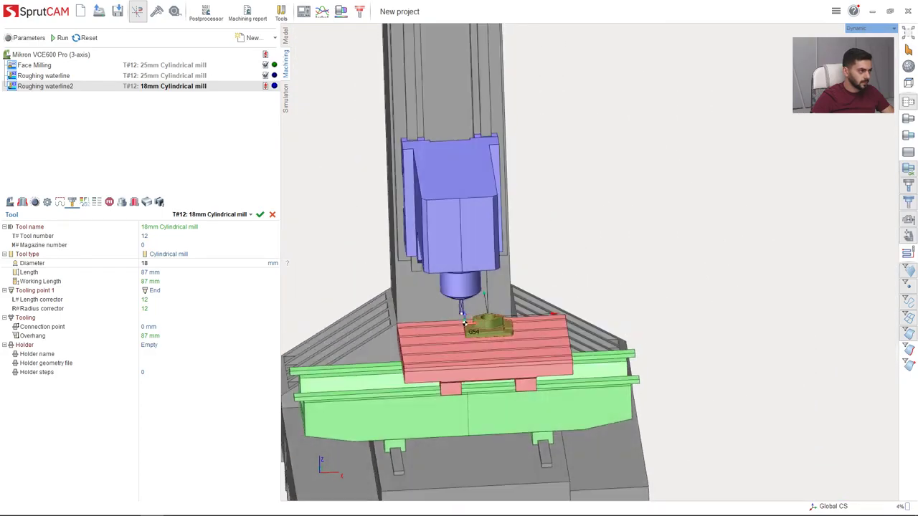
{"action": "middle_click_drag", "start_coordinate": [464, 327], "coordinate": [529, 359]}
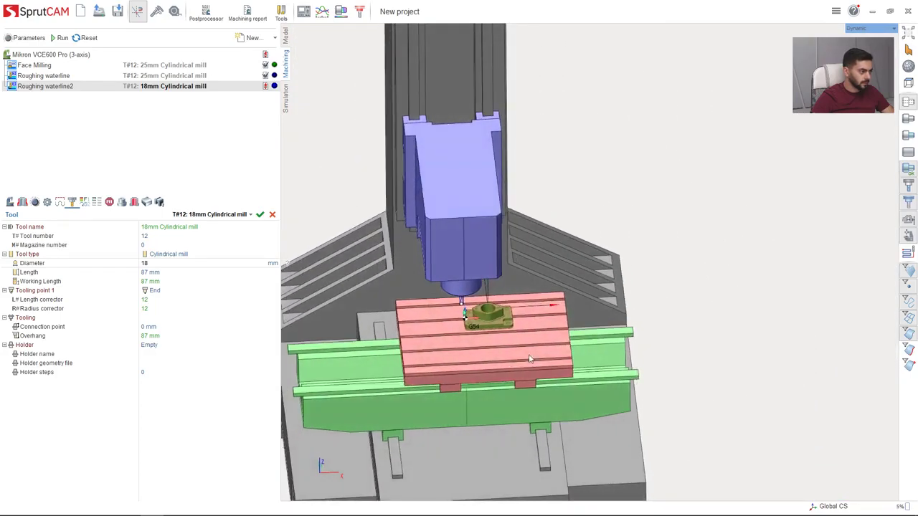
{"action": "left_click", "coordinate": [914, 242]}
{"action": "middle_click_drag", "start_coordinate": [504, 317], "coordinate": [492, 339]}
{"action": "scroll", "coordinate": [489, 333], "scroll_direction": "up", "scroll_amount": 3}
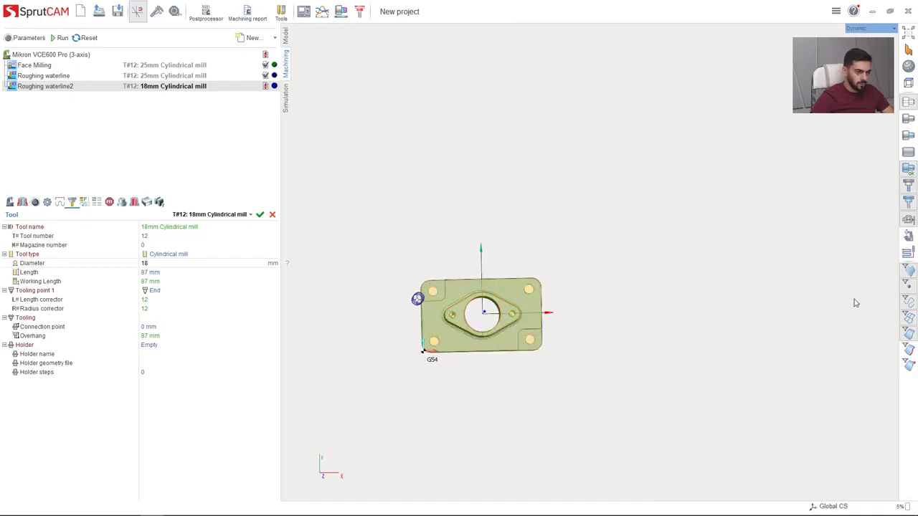
Display the 18 mm roughing toolpath and examine its passes around the central boss and the two corner recesses.
{"action": "left_click", "coordinate": [908, 254]}
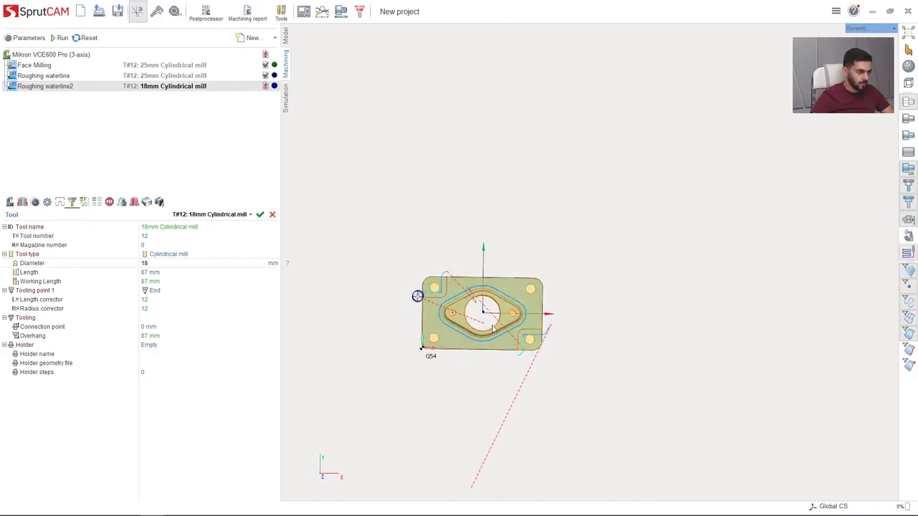
{"action": "scroll", "coordinate": [492, 328], "scroll_direction": "up", "scroll_amount": 1}
{"action": "middle_click_drag", "start_coordinate": [493, 328], "coordinate": [473, 307]}
{"action": "scroll", "coordinate": [459, 308], "scroll_direction": "up", "scroll_amount": 3}
{"action": "middle_click_drag", "start_coordinate": [418, 317], "coordinate": [403, 332]}
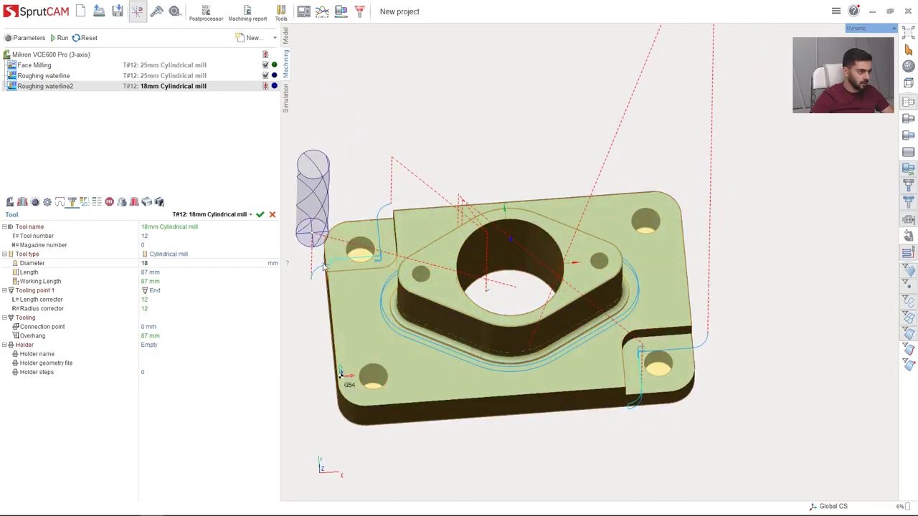
{"action": "middle_click_drag", "start_coordinate": [524, 303], "coordinate": [523, 342]}
In the second roughing operation's job assignment, sketch a closed polyline around the recess at the part's upper-left corner.
{"action": "left_click", "coordinate": [23, 203]}
{"action": "scroll", "coordinate": [556, 284], "scroll_direction": "down", "scroll_amount": 3}
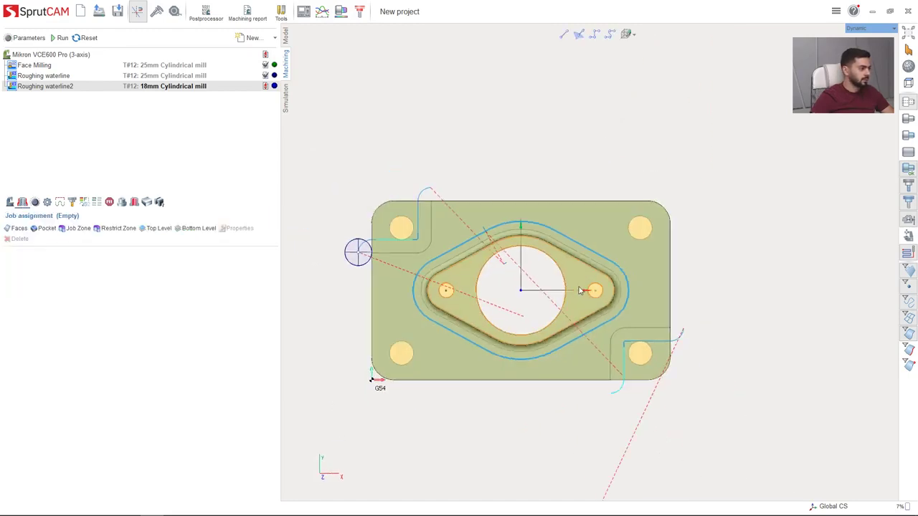
{"action": "left_click", "coordinate": [442, 180]}
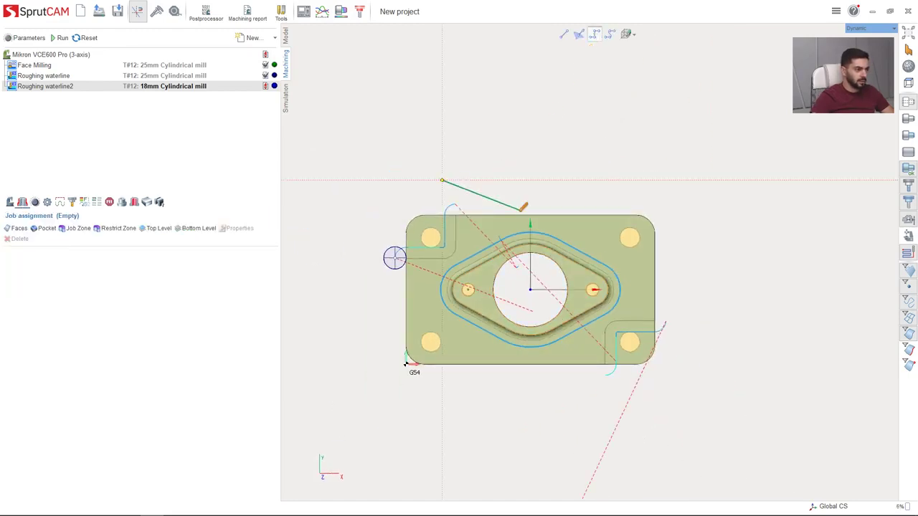
{"action": "left_click", "coordinate": [490, 206]}
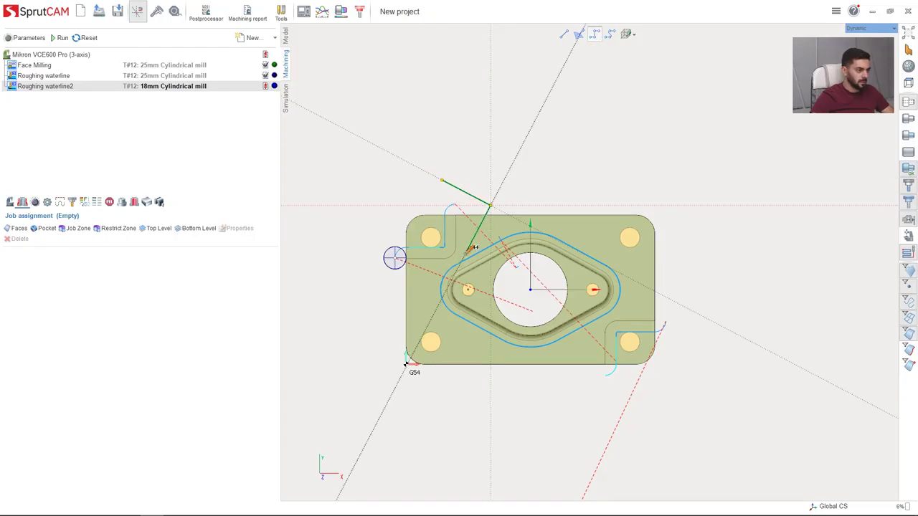
{"action": "left_click", "coordinate": [417, 280]}
{"action": "left_click", "coordinate": [350, 275]}
{"action": "left_click", "coordinate": [374, 208]}
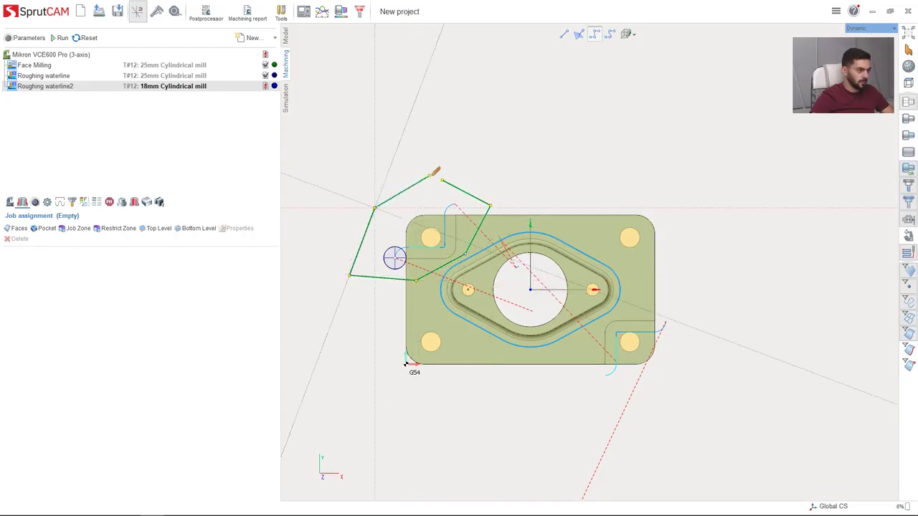
{"action": "left_click", "coordinate": [443, 180]}
Sketch a second closed polyline around the recess at the part's lower-right corner.
{"action": "left_click", "coordinate": [680, 313]}
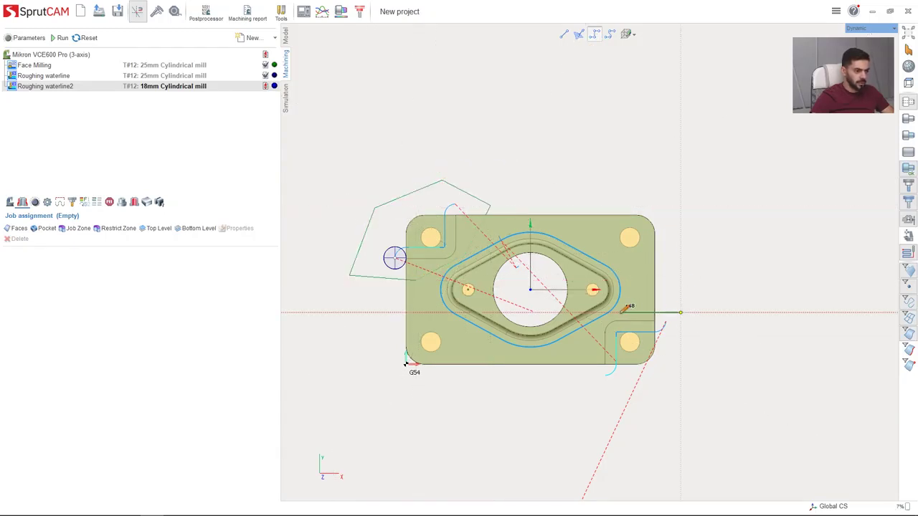
{"action": "left_click", "coordinate": [598, 328]}
{"action": "left_click", "coordinate": [591, 388]}
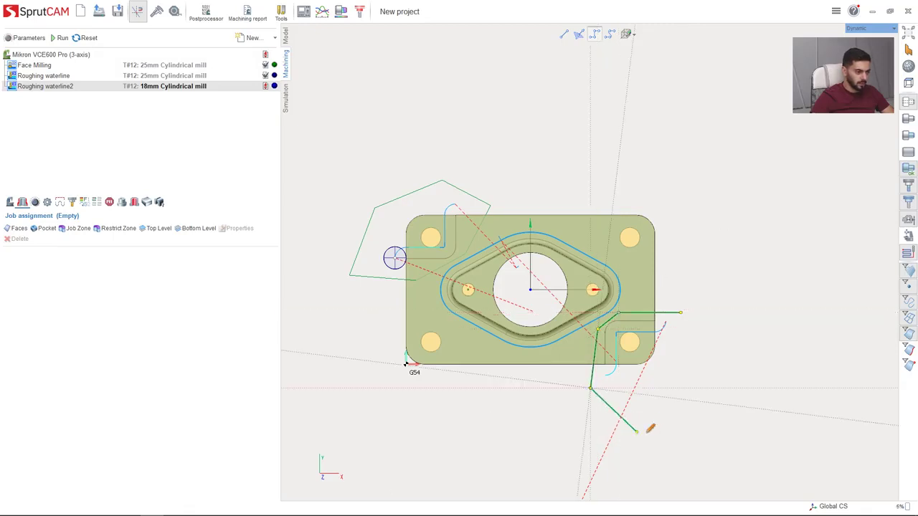
{"action": "left_click", "coordinate": [651, 419]}
{"action": "left_click", "coordinate": [697, 392]}
{"action": "left_click", "coordinate": [681, 313]}
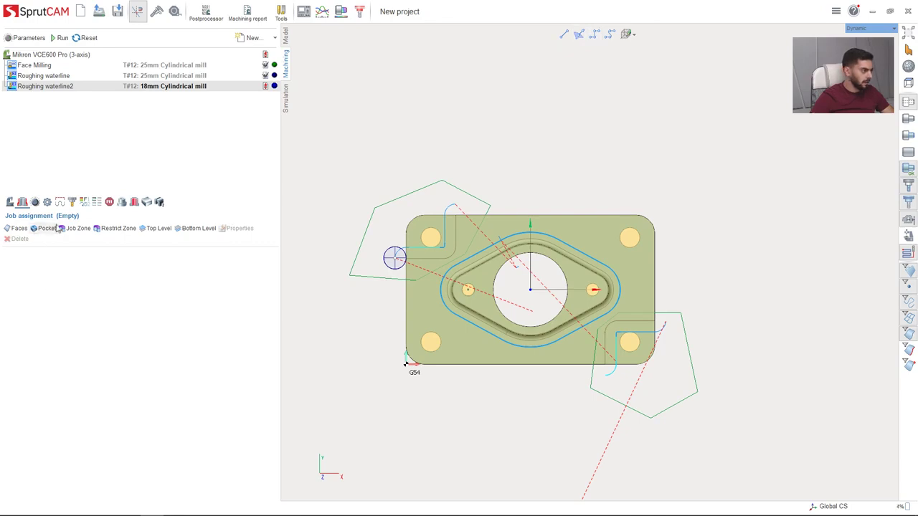
Assign both sketched outlines as job zones of the second roughing operation.
{"action": "left_click", "coordinate": [487, 207]}
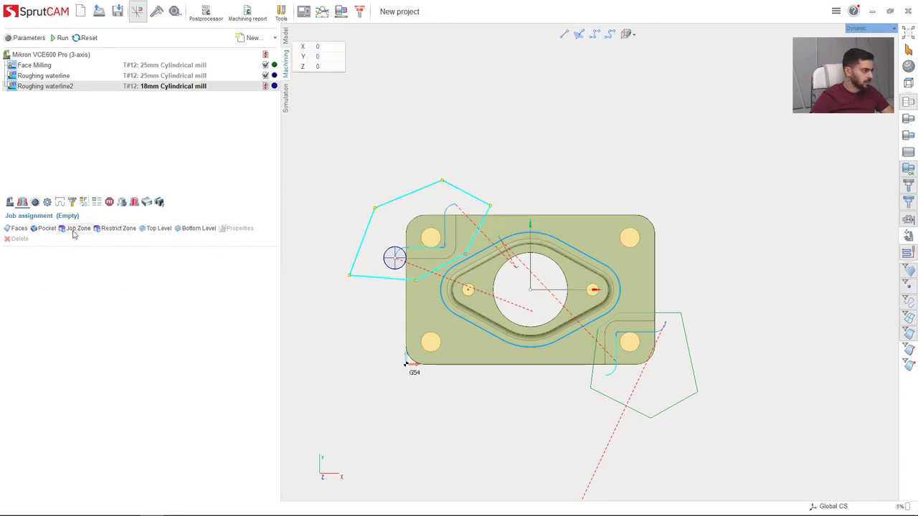
{"action": "left_click", "coordinate": [74, 231]}
{"action": "left_click", "coordinate": [650, 420]}
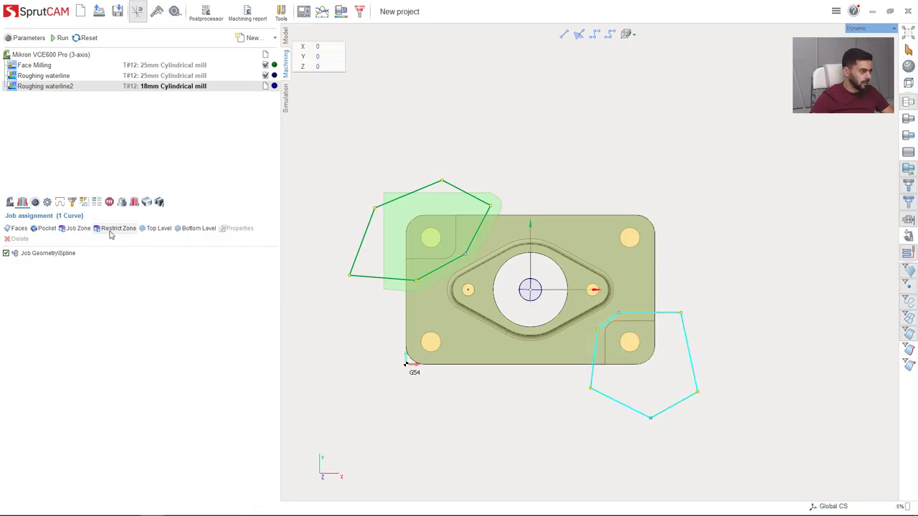
{"action": "left_click", "coordinate": [78, 229]}
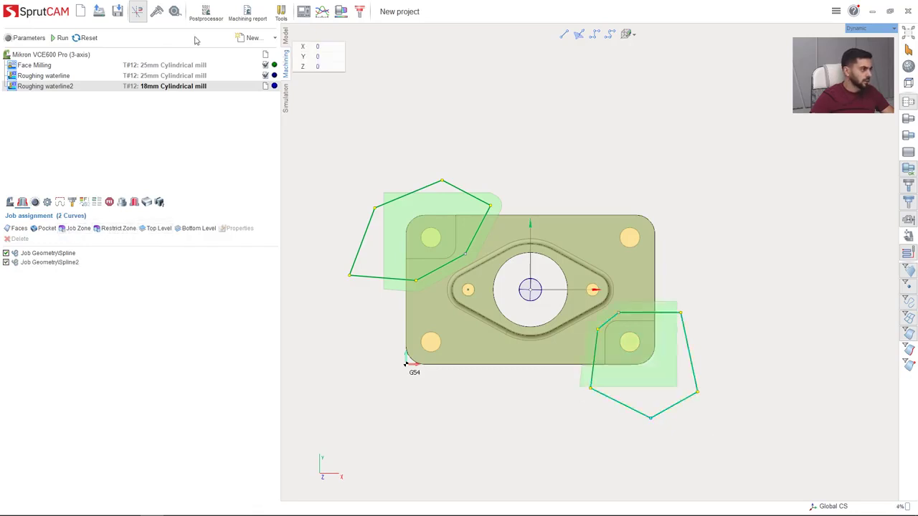
Recalculate the second roughing toolpath within the two job zones and show the machine model again.
{"action": "left_click", "coordinate": [63, 37]}
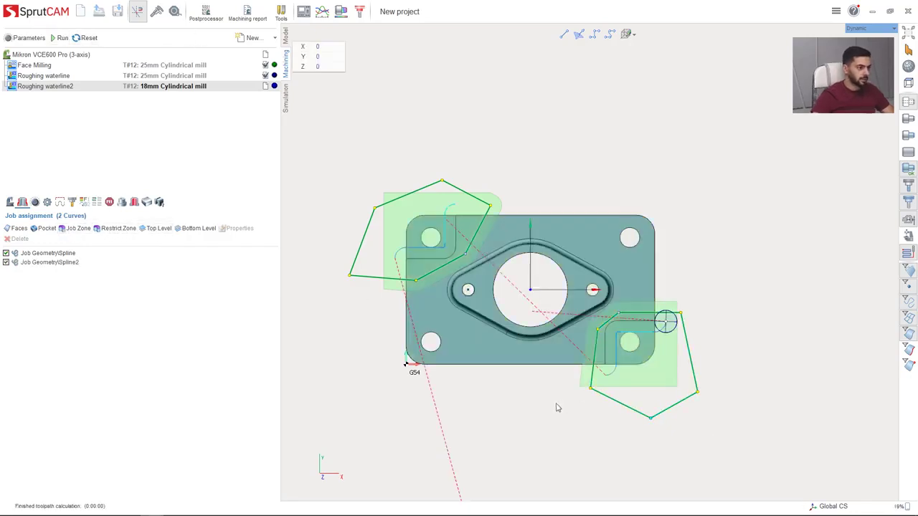
{"action": "middle_click_drag", "start_coordinate": [541, 406], "coordinate": [534, 387]}
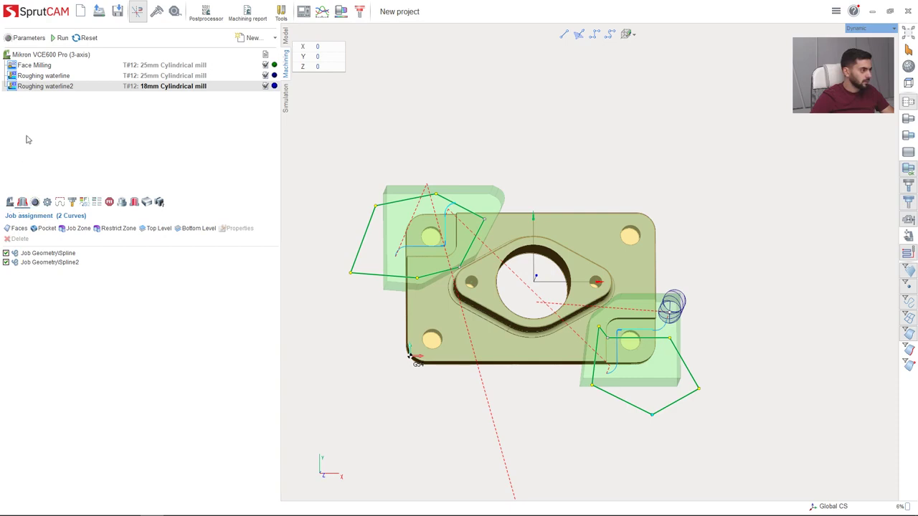
{"action": "left_click", "coordinate": [907, 230]}
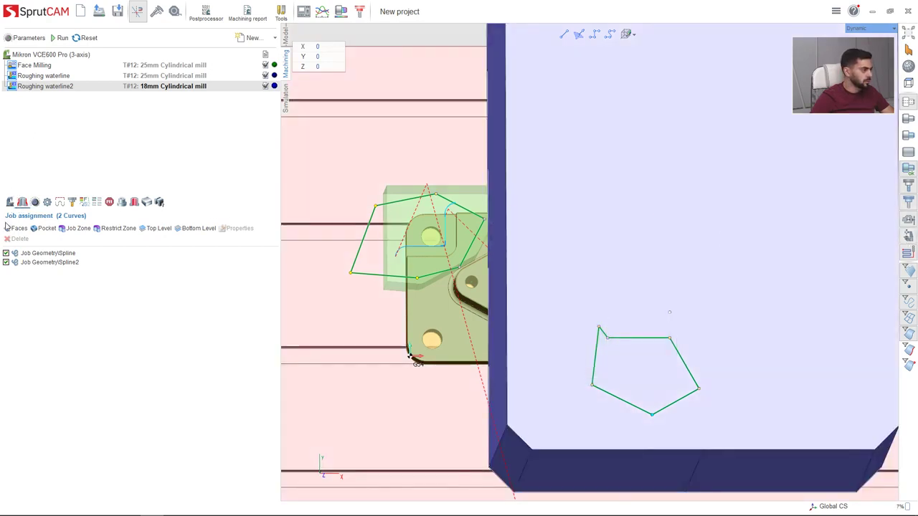
{"action": "left_click", "coordinate": [34, 202]}
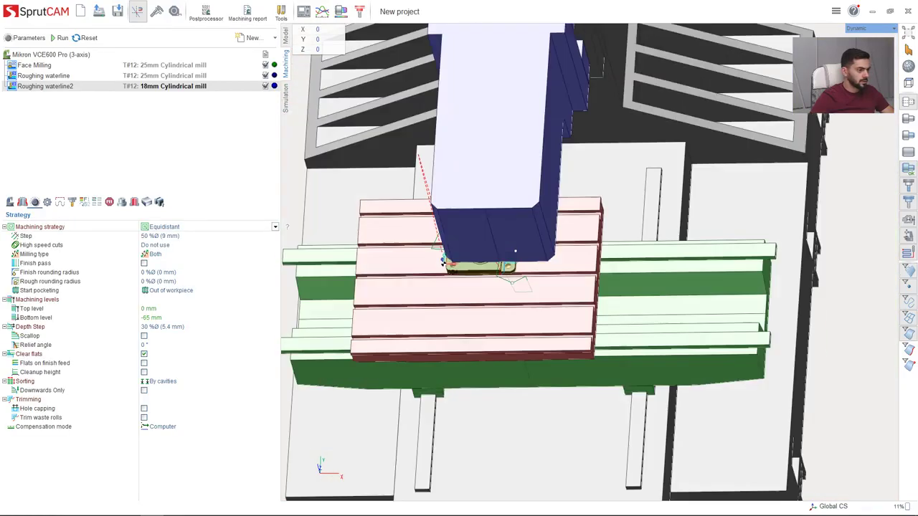
Create a Hole machining operation for the four selected corner holes of the base and calculate its toolpath.
{"action": "scroll", "coordinate": [452, 308], "scroll_direction": "up", "scroll_amount": 2}
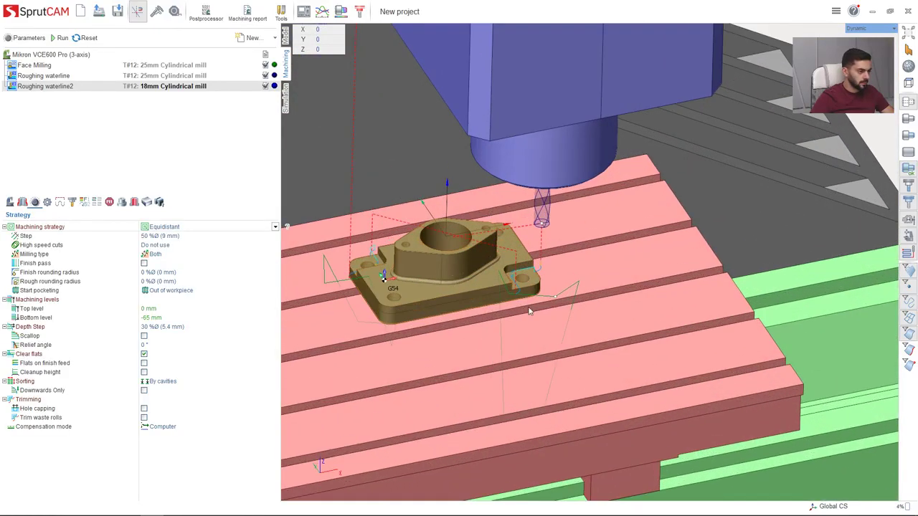
{"action": "scroll", "coordinate": [542, 308], "scroll_direction": "down", "scroll_amount": 4}
{"action": "scroll", "coordinate": [479, 290], "scroll_direction": "up", "scroll_amount": 5}
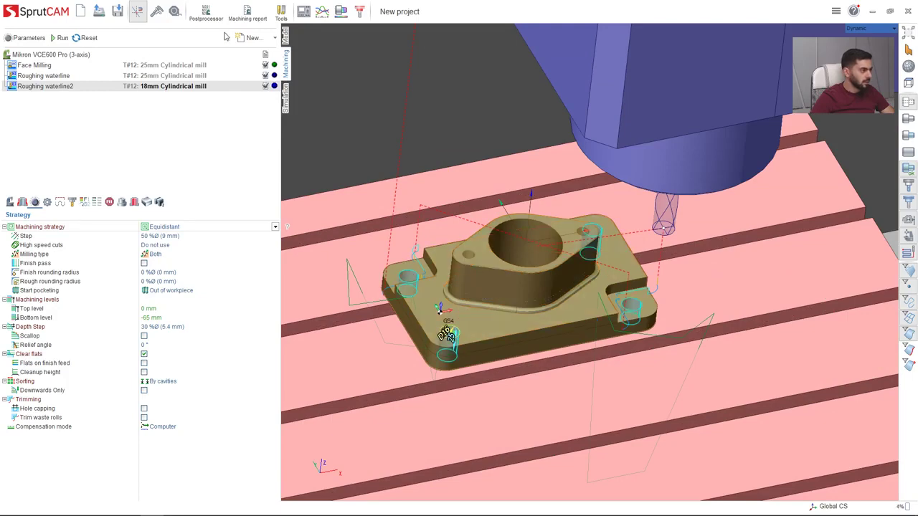
{"action": "left_click", "coordinate": [253, 37]}
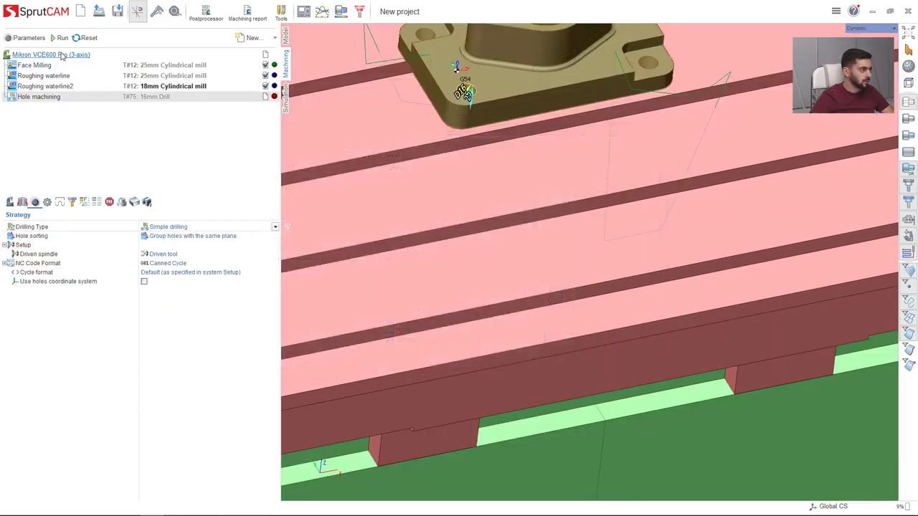
{"action": "left_click", "coordinate": [60, 38]}
{"action": "scroll", "coordinate": [460, 315], "scroll_direction": "down", "scroll_amount": 4}
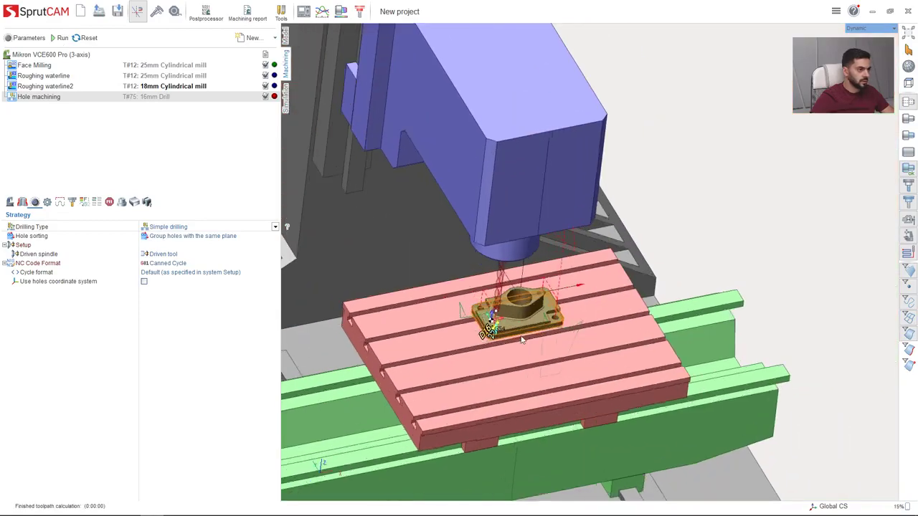
Create a Hole machining operation for the two 10 mm holes through the raised boss and calculate its toolpath.
{"action": "scroll", "coordinate": [507, 323], "scroll_direction": "up", "scroll_amount": 3}
{"action": "scroll", "coordinate": [466, 303], "scroll_direction": "up", "scroll_amount": 2}
{"action": "middle_click_drag", "start_coordinate": [466, 303], "coordinate": [479, 261]}
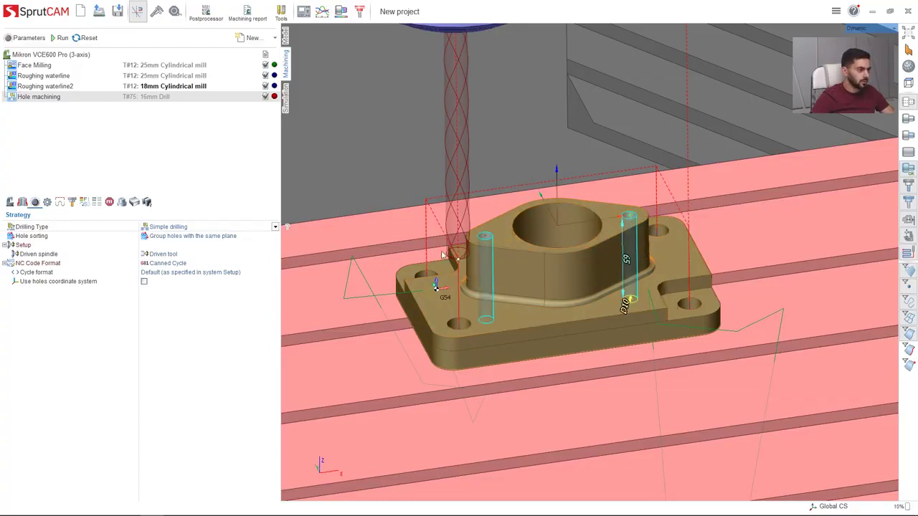
{"action": "middle_click_drag", "start_coordinate": [580, 250], "coordinate": [596, 259]}
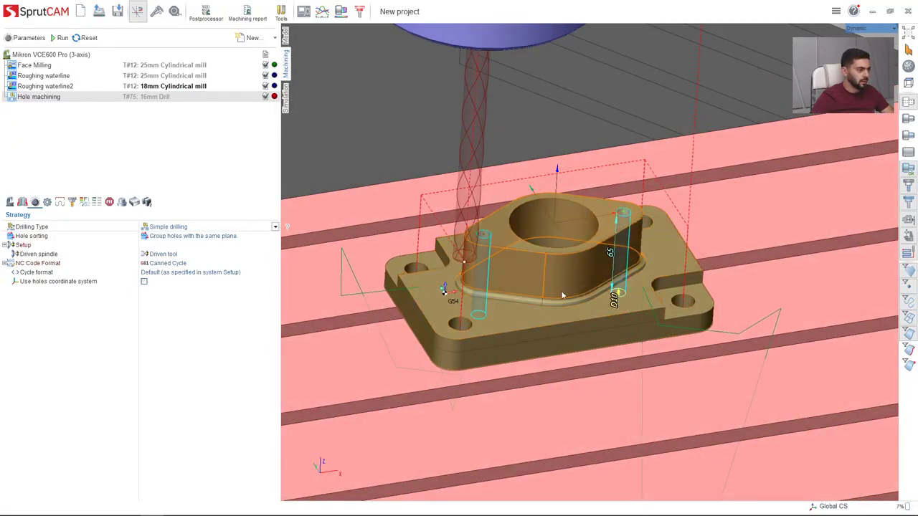
{"action": "left_click", "coordinate": [252, 38]}
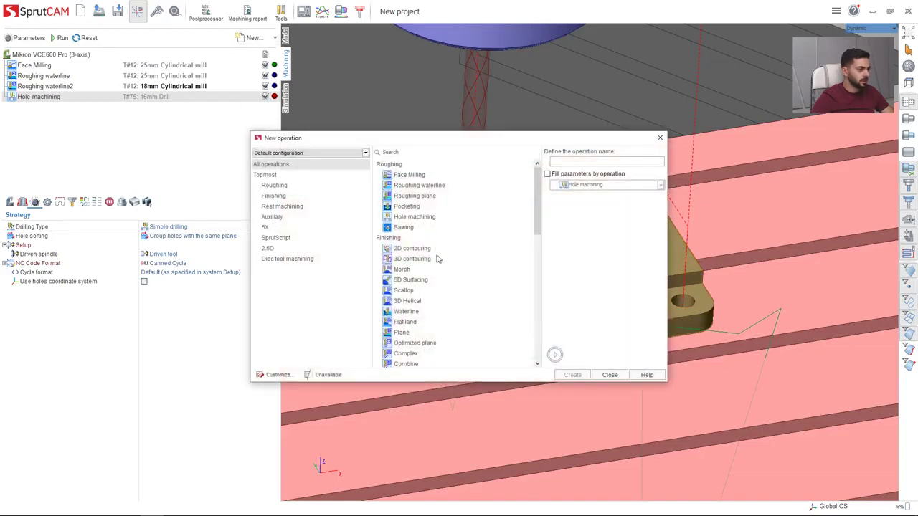
{"action": "left_click", "coordinate": [414, 216]}
{"action": "left_click", "coordinate": [574, 375]}
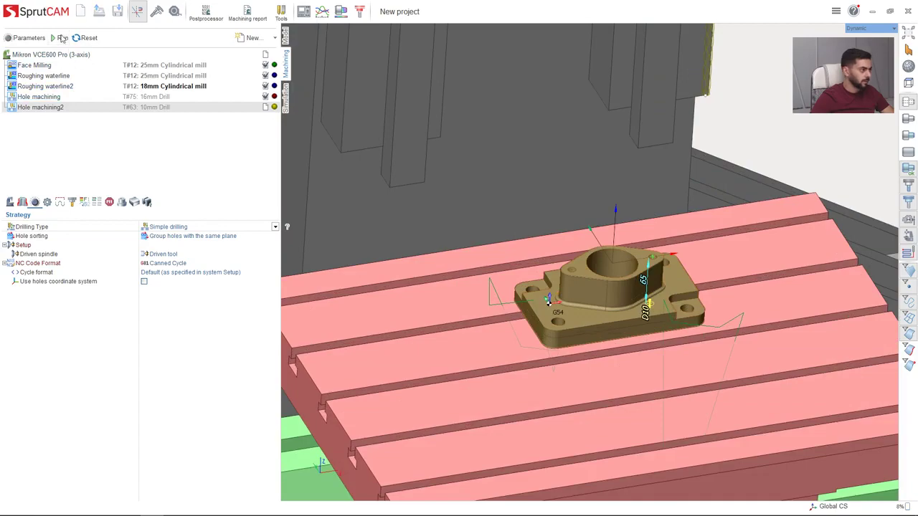
{"action": "left_click", "coordinate": [62, 38]}
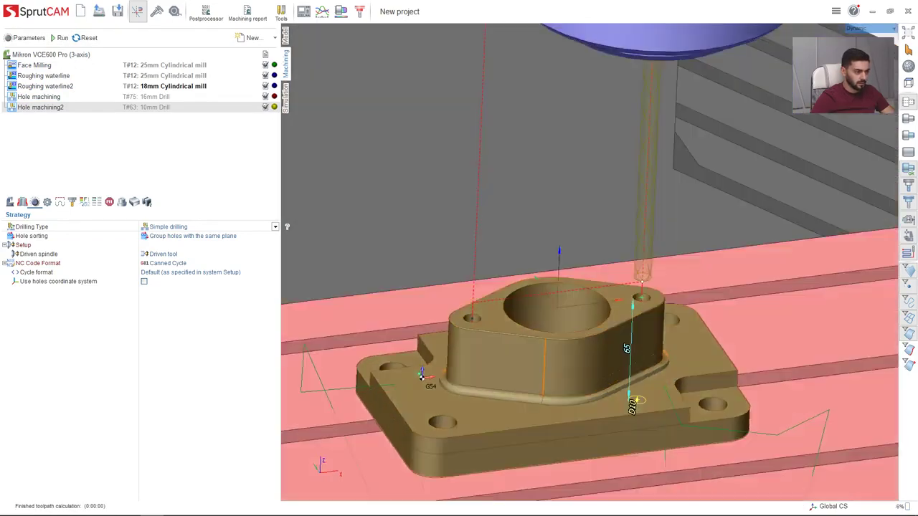
Measure the radius of the fillet around the foot of the raised boss.
{"action": "middle_click_drag", "start_coordinate": [544, 363], "coordinate": [455, 346]}
{"action": "scroll", "coordinate": [489, 389], "scroll_direction": "up", "scroll_amount": 5}
{"action": "left_click", "coordinate": [466, 374]}
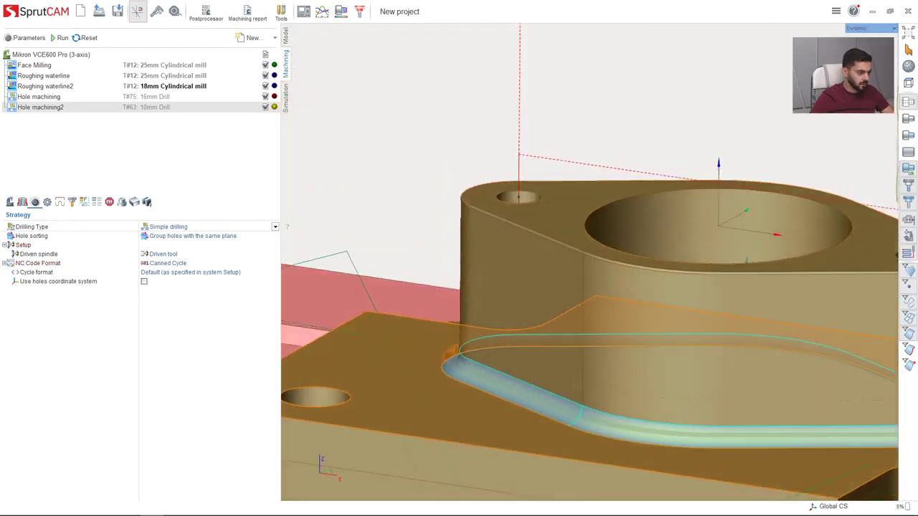
{"action": "middle_click_drag", "start_coordinate": [468, 396], "coordinate": [512, 372]}
{"action": "left_click", "coordinate": [479, 381]}
{"action": "scroll", "coordinate": [474, 380], "scroll_direction": "up", "scroll_amount": 4}
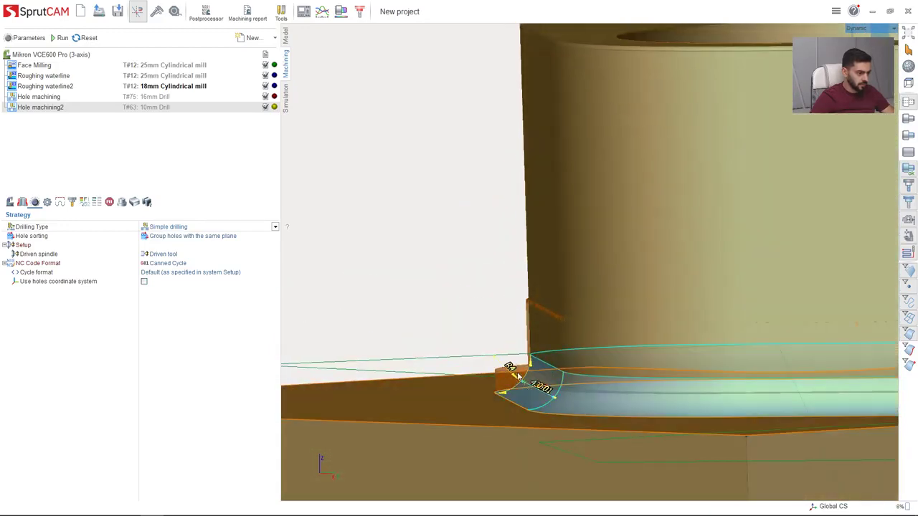
{"action": "middle_click_drag", "start_coordinate": [512, 374], "coordinate": [566, 385]}
Create a 2D contouring operation along the boss's foot outline, with the base's upper face as level limit and the tool on the outer side.
{"action": "left_click", "coordinate": [251, 38]}
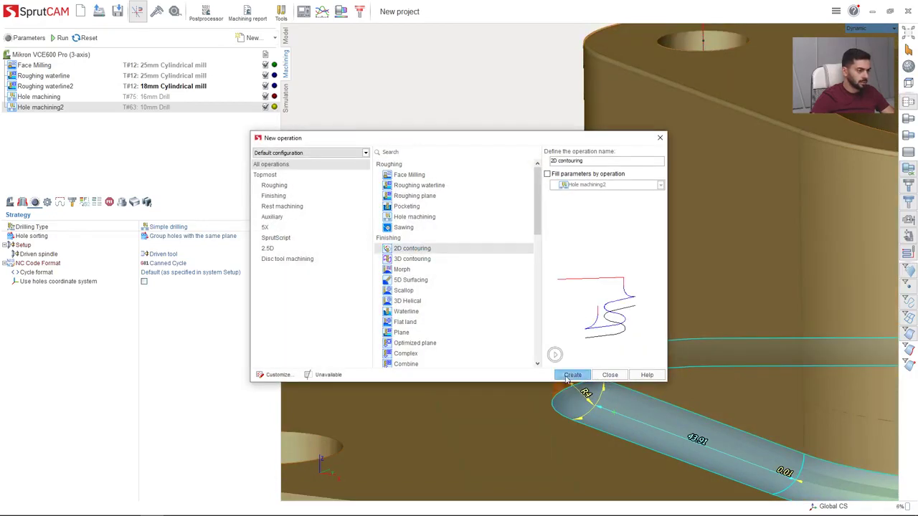
{"action": "left_click", "coordinate": [568, 376]}
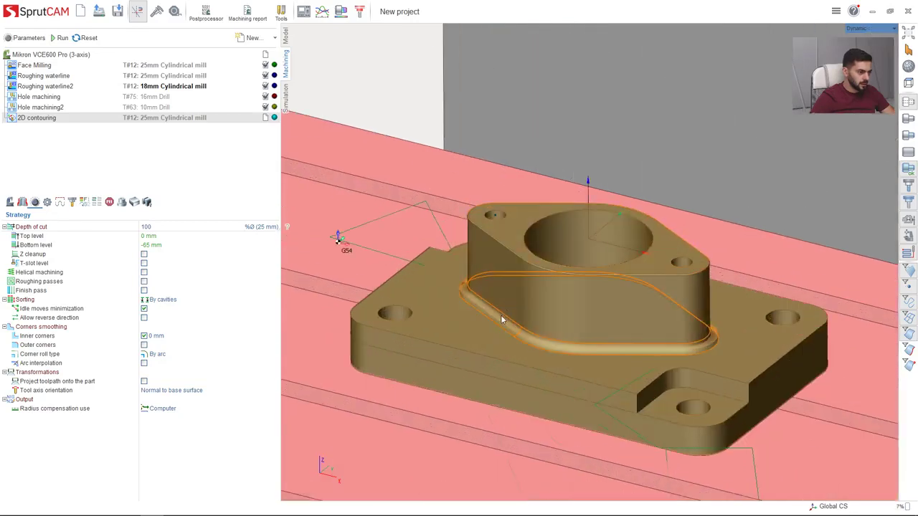
{"action": "left_click", "coordinate": [502, 315]}
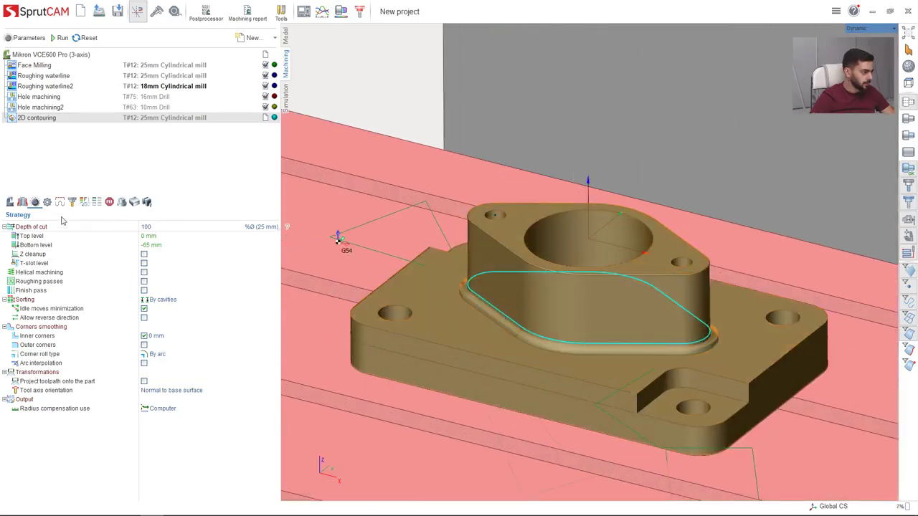
{"action": "left_click", "coordinate": [22, 203]}
{"action": "left_click", "coordinate": [64, 228]}
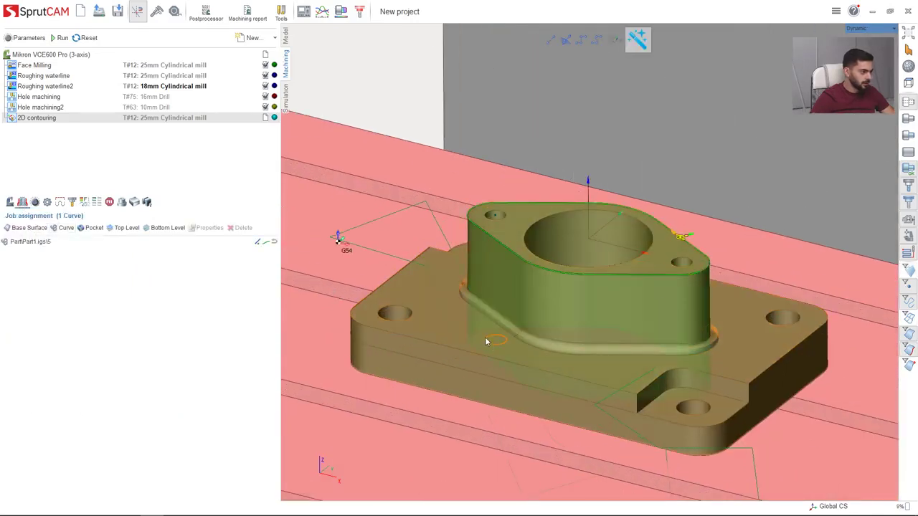
{"action": "left_click", "coordinate": [159, 229]}
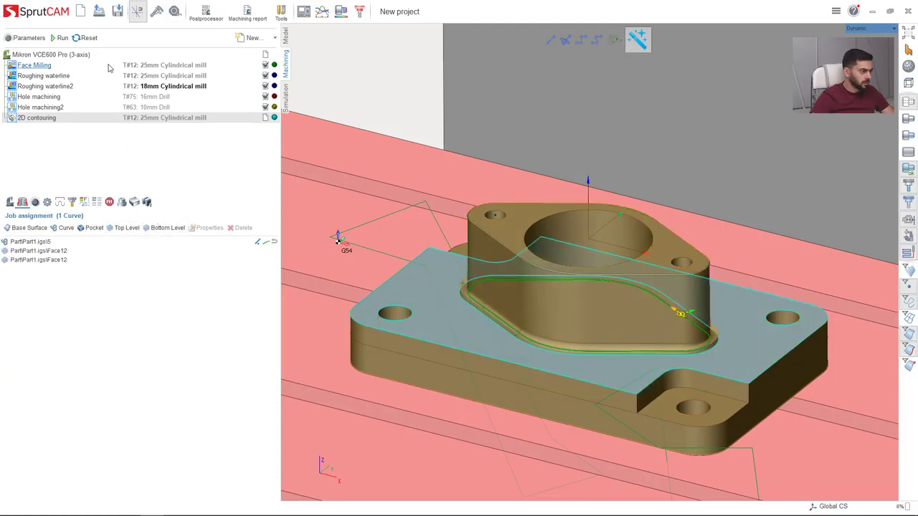
{"action": "left_click", "coordinate": [532, 368]}
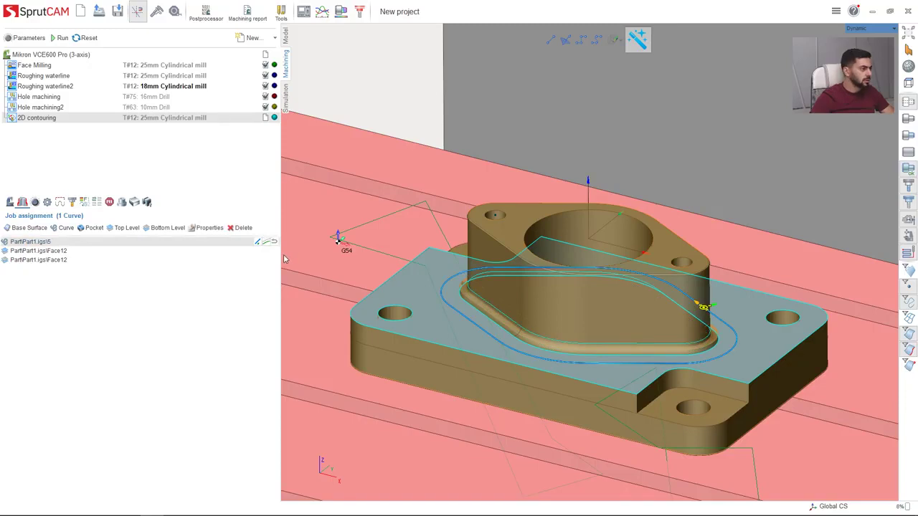
Change the 2D contouring tool to a 25 mm torus mill with 4 mm radius and calculate the toolpath.
{"action": "left_click", "coordinate": [71, 202]}
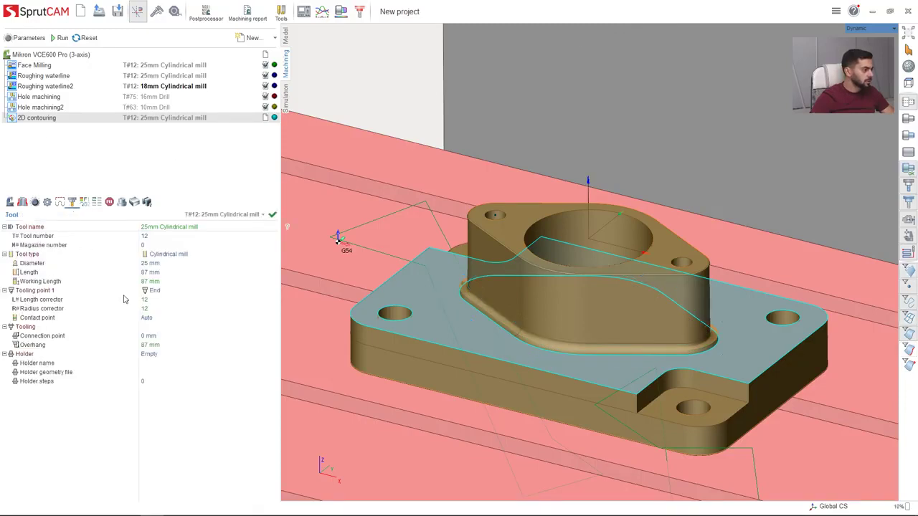
{"action": "left_click", "coordinate": [162, 272]}
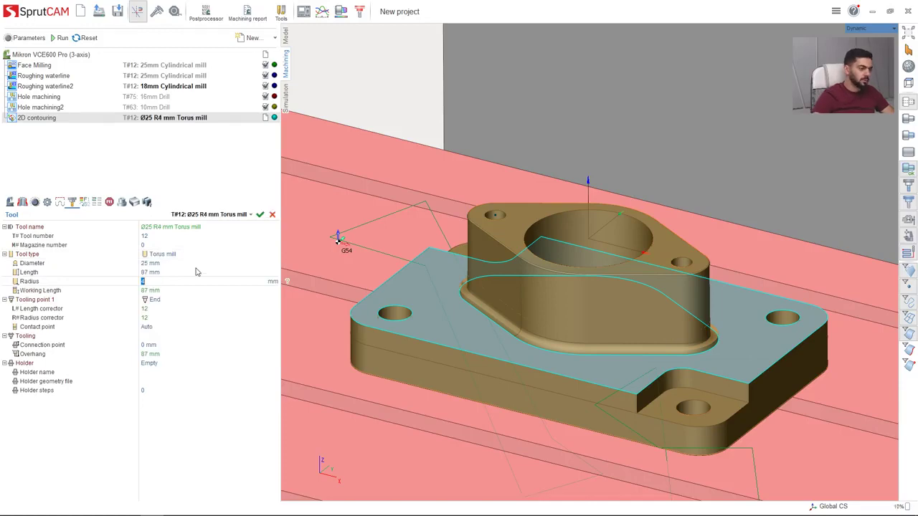
{"action": "left_click", "coordinate": [63, 37]}
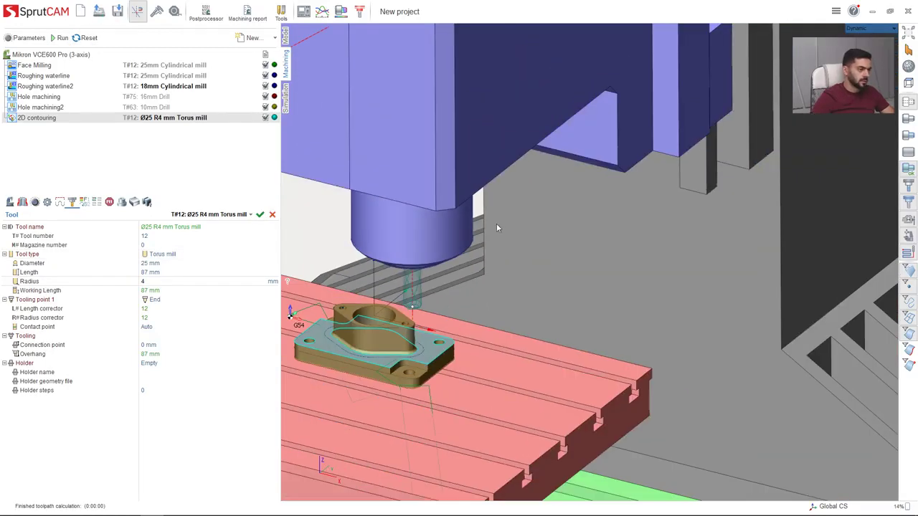
{"action": "scroll", "coordinate": [405, 374], "scroll_direction": "up", "scroll_amount": 5}
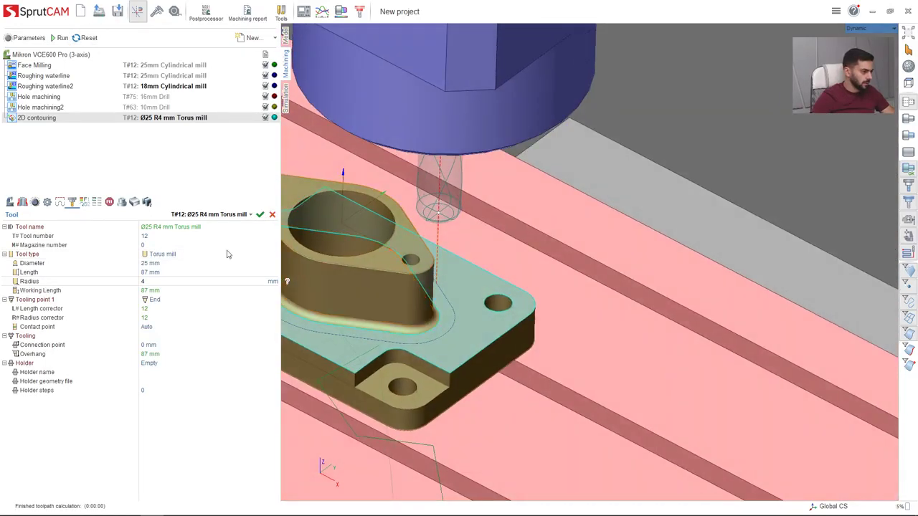
Hide the machine, give the contour arc lead-in and lead-out moves of about 21.5 mm radius away from the boss, and recalculate the toolpath.
{"action": "left_click", "coordinate": [23, 203]}
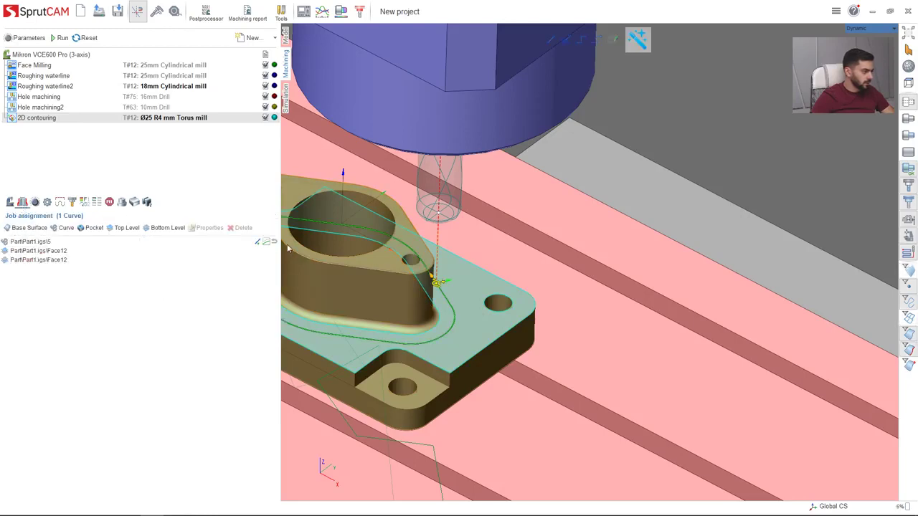
{"action": "left_click", "coordinate": [911, 238]}
{"action": "middle_click_drag", "start_coordinate": [444, 233], "coordinate": [391, 305]}
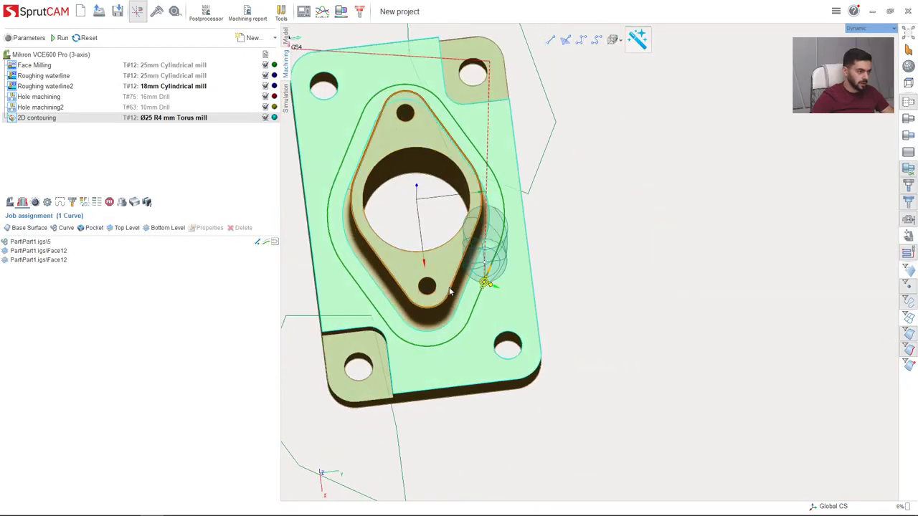
{"action": "middle_click_drag", "start_coordinate": [450, 291], "coordinate": [496, 327]}
{"action": "scroll", "coordinate": [491, 296], "scroll_direction": "up", "scroll_amount": 5}
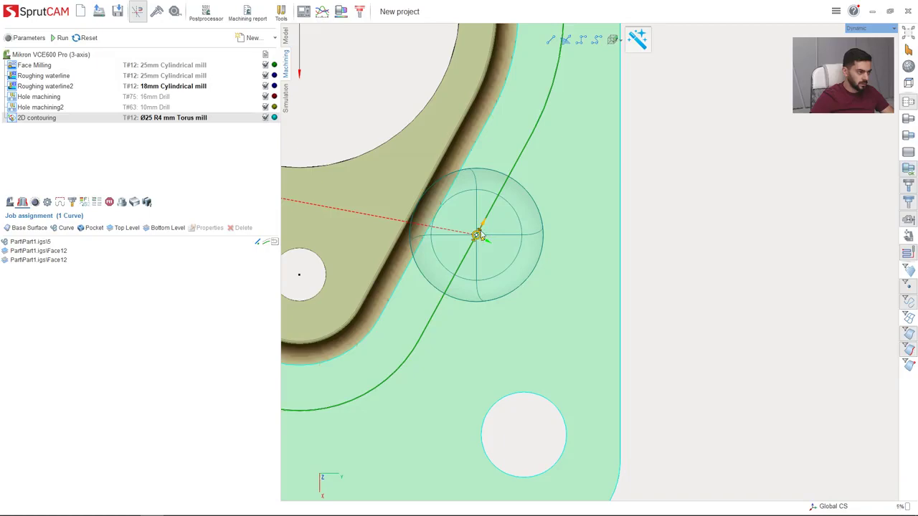
{"action": "left_click_drag", "start_coordinate": [573, 187], "coordinate": [650, 142]}
{"action": "right_click_drag", "start_coordinate": [552, 315], "coordinate": [547, 236]}
{"action": "scroll", "coordinate": [548, 237], "scroll_direction": "down", "scroll_amount": 6}
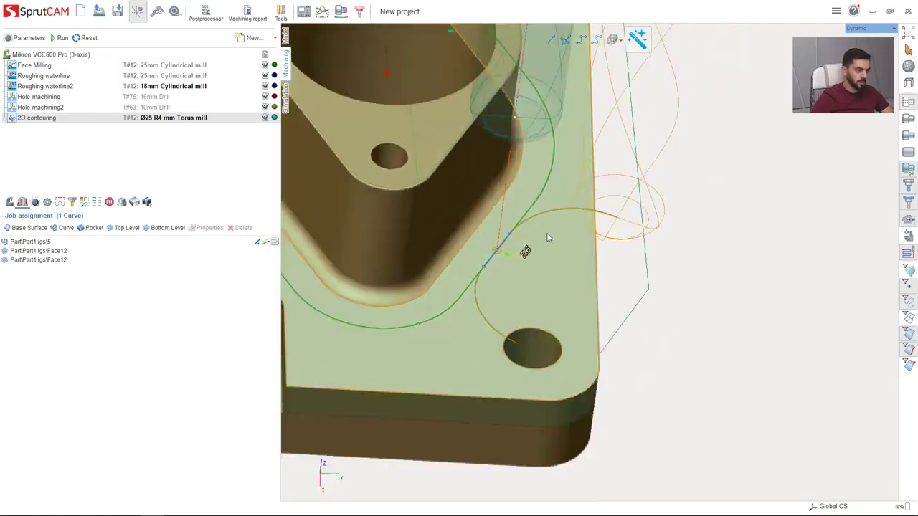
{"action": "left_click", "coordinate": [62, 37]}
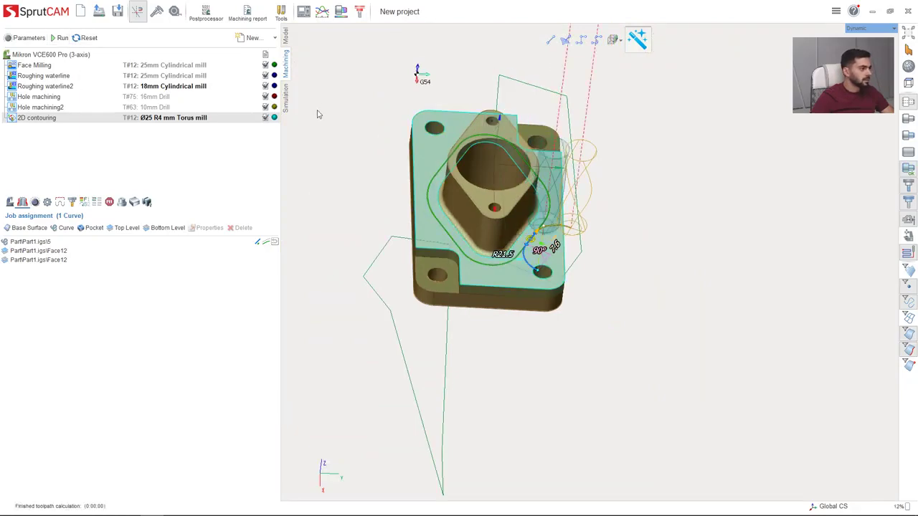
Run the machining simulation of all operations from the beginning and increase the movement speed.
{"action": "right_click_drag", "start_coordinate": [437, 281], "coordinate": [443, 241]}
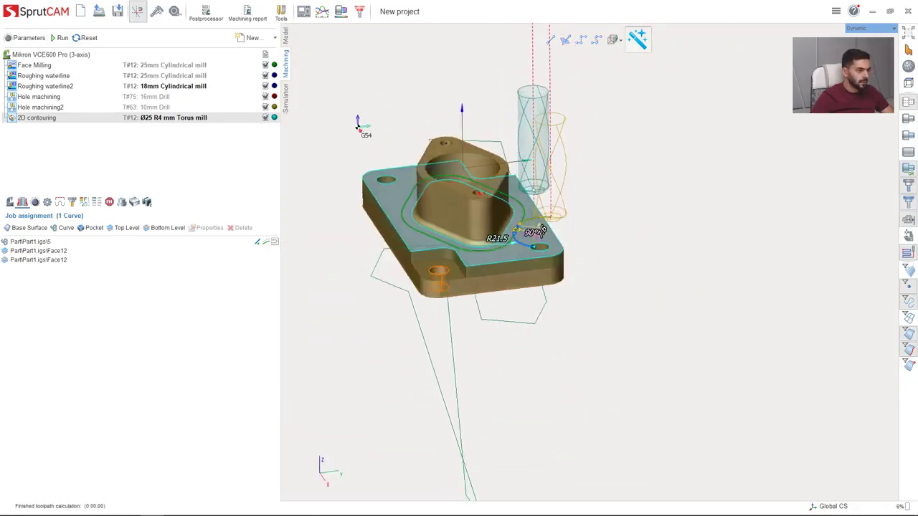
{"action": "scroll", "coordinate": [440, 279], "scroll_direction": "down", "scroll_amount": 5}
{"action": "scroll", "coordinate": [406, 268], "scroll_direction": "up", "scroll_amount": 6}
{"action": "right_click_drag", "start_coordinate": [405, 268], "coordinate": [445, 253]}
{"action": "right_click_drag", "start_coordinate": [403, 152], "coordinate": [407, 233]}
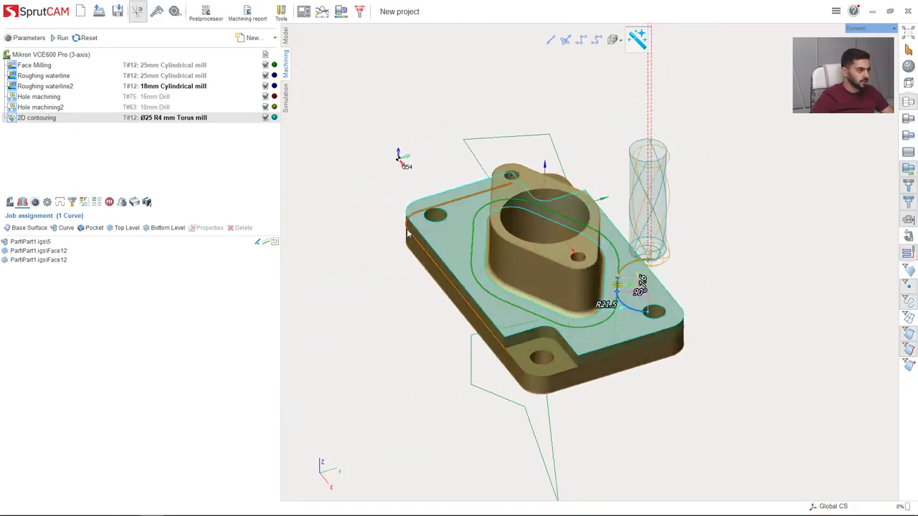
{"action": "left_click", "coordinate": [286, 109]}
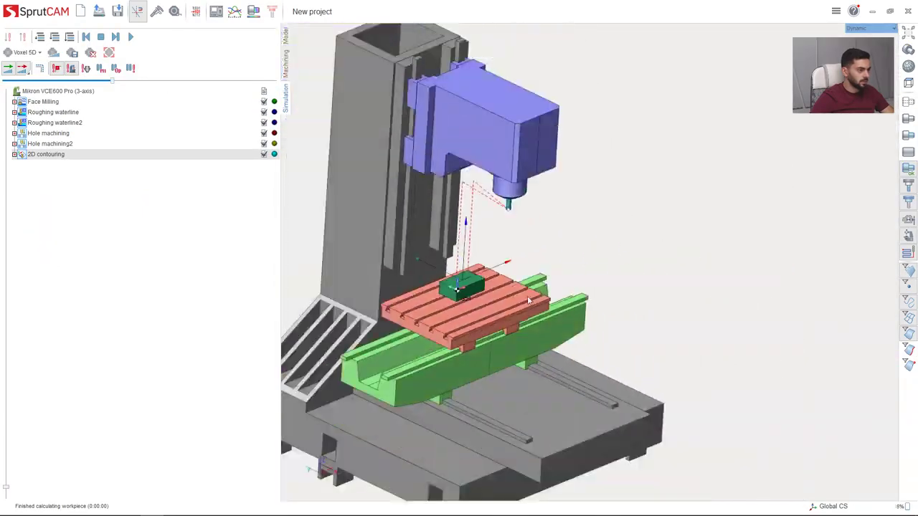
{"action": "left_click", "coordinate": [61, 91]}
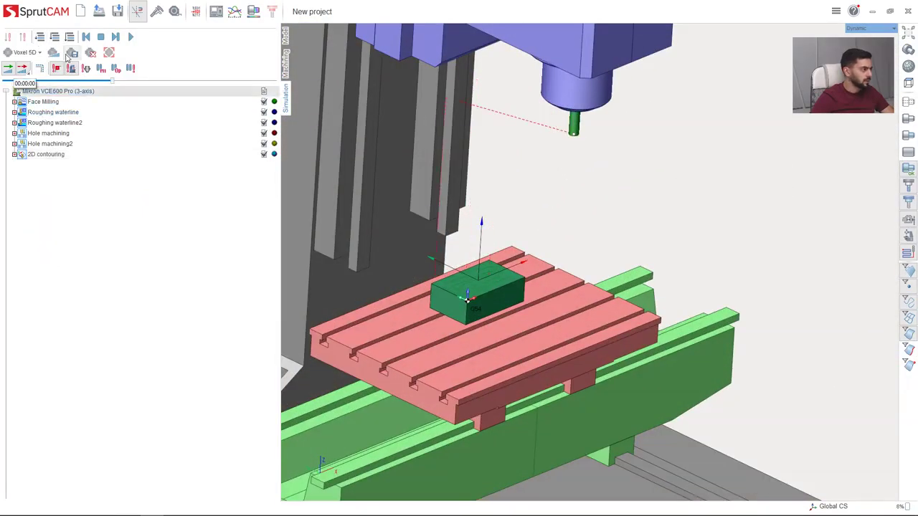
{"action": "left_click", "coordinate": [132, 37]}
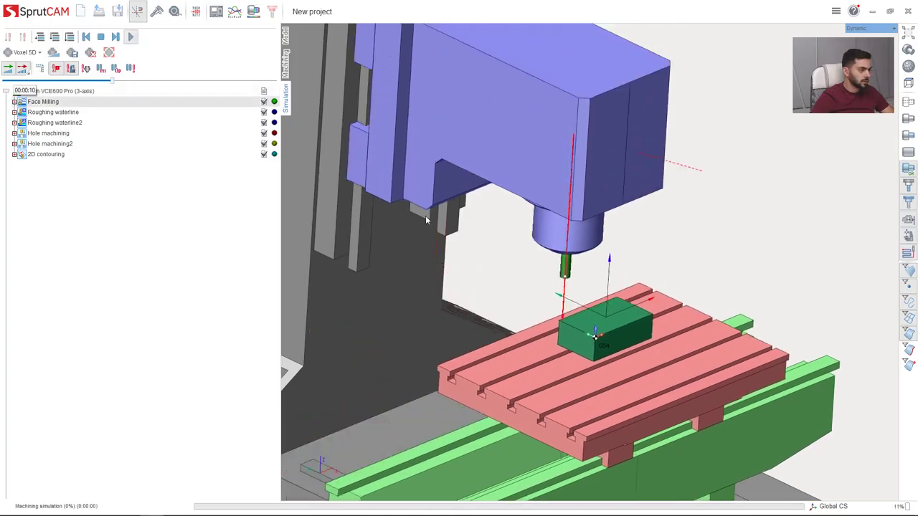
{"action": "left_click_drag", "start_coordinate": [151, 80], "coordinate": [176, 81]}
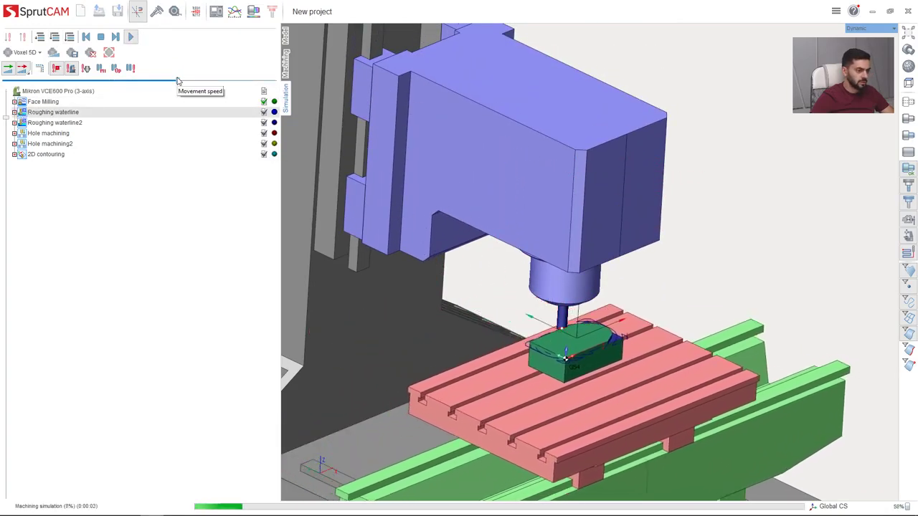
{"action": "left_click_drag", "start_coordinate": [182, 82], "coordinate": [196, 81]}
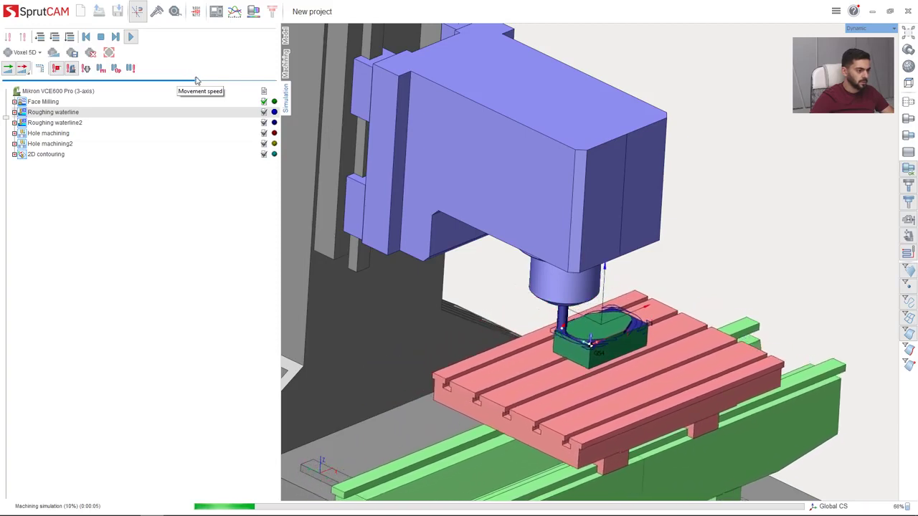
Hide the machine to examine the waterline roughing of the workpiece in the running simulation, and show the machine again.
{"action": "left_click", "coordinate": [909, 236]}
{"action": "scroll", "coordinate": [594, 352], "scroll_direction": "up", "scroll_amount": 4}
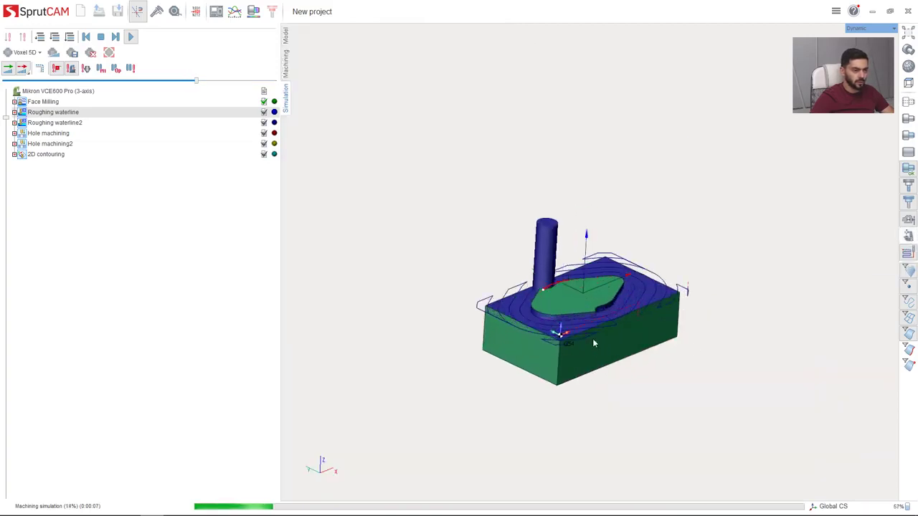
{"action": "middle_click_drag", "start_coordinate": [595, 340], "coordinate": [591, 351]}
{"action": "scroll", "coordinate": [574, 323], "scroll_direction": "down", "scroll_amount": 2}
{"action": "scroll", "coordinate": [574, 298], "scroll_direction": "up", "scroll_amount": 1}
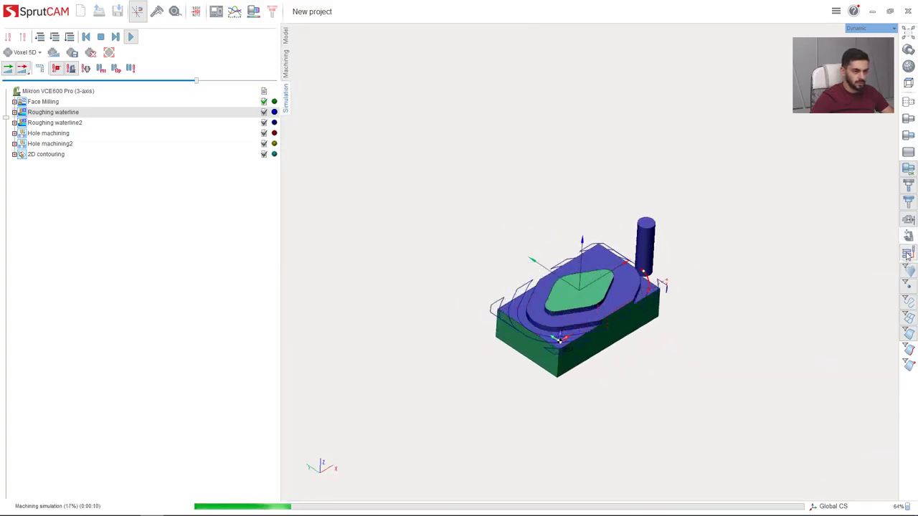
{"action": "left_click", "coordinate": [907, 252]}
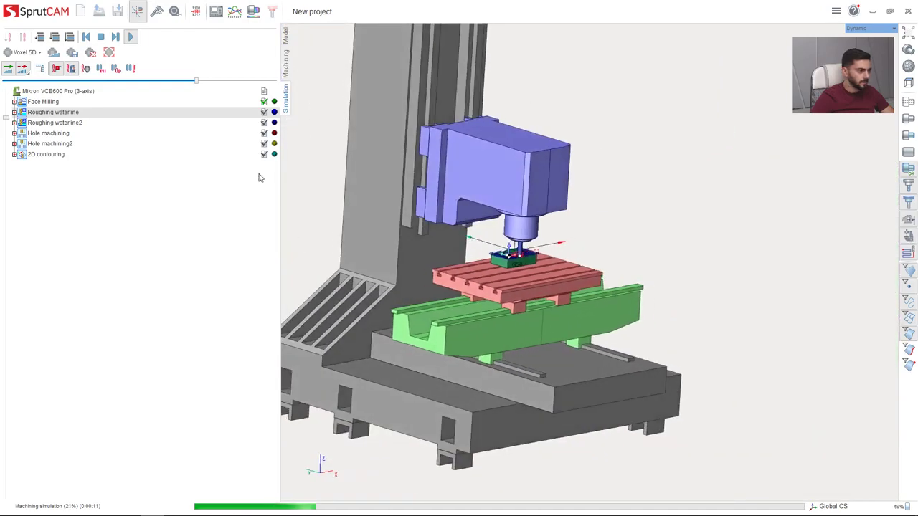
Run the simulation through to the end of 2D contouring with adjusted movement speed and inspect the machined boss and fillet up close.
{"action": "left_click", "coordinate": [131, 41]}
{"action": "scroll", "coordinate": [542, 266], "scroll_direction": "up", "scroll_amount": 4}
{"action": "left_click", "coordinate": [79, 82]}
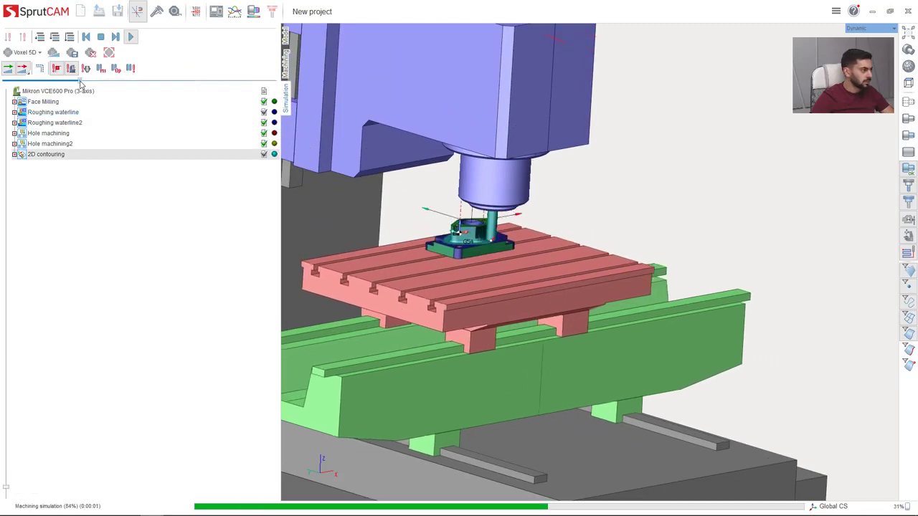
{"action": "left_click_drag", "start_coordinate": [98, 85], "coordinate": [183, 84]}
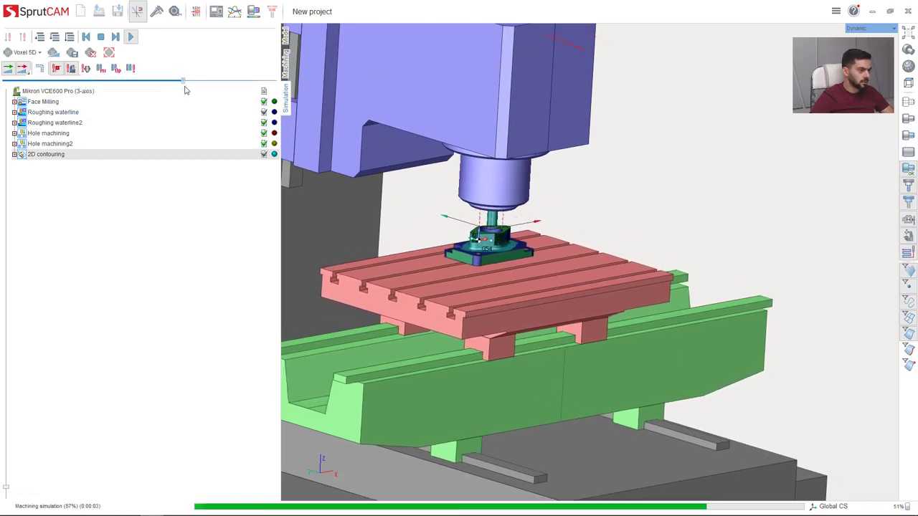
{"action": "scroll", "coordinate": [401, 208], "scroll_direction": "up", "scroll_amount": 5}
{"action": "middle_click_drag", "start_coordinate": [436, 247], "coordinate": [452, 267]}
{"action": "scroll", "coordinate": [451, 267], "scroll_direction": "up", "scroll_amount": 6}
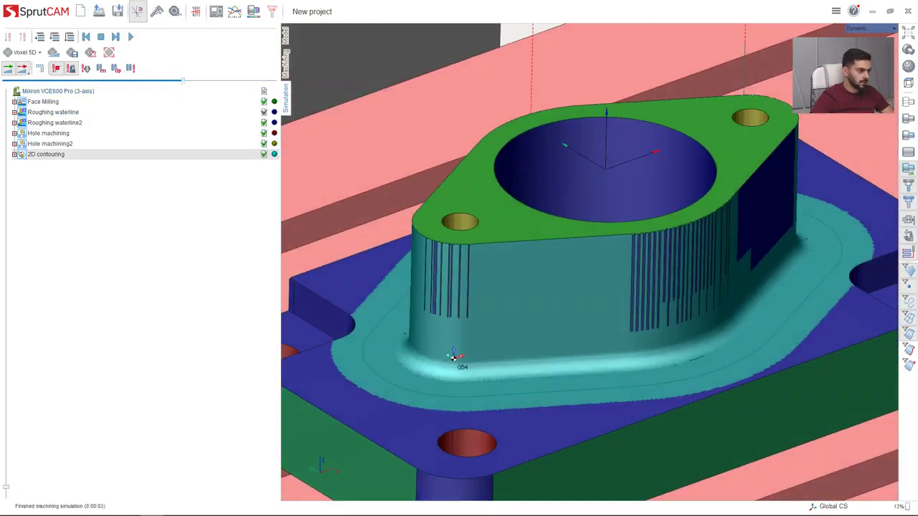
Compare the simulated machining result with the part model, inspect the deviation colours all over it, and turn the comparison off.
{"action": "scroll", "coordinate": [452, 267], "scroll_direction": "down", "scroll_amount": 6}
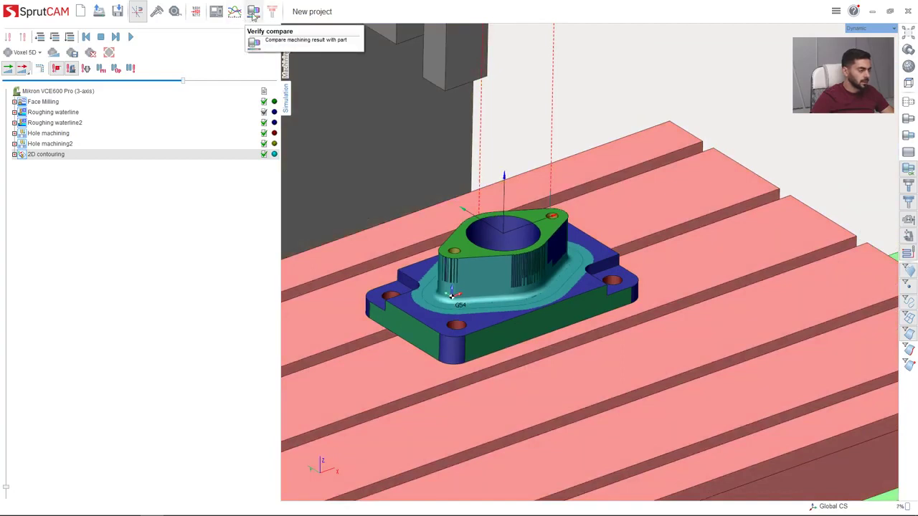
{"action": "left_click", "coordinate": [253, 16]}
{"action": "scroll", "coordinate": [423, 246], "scroll_direction": "down", "scroll_amount": 4}
{"action": "scroll", "coordinate": [424, 248], "scroll_direction": "up", "scroll_amount": 4}
{"action": "middle_click_drag", "start_coordinate": [424, 248], "coordinate": [398, 331]}
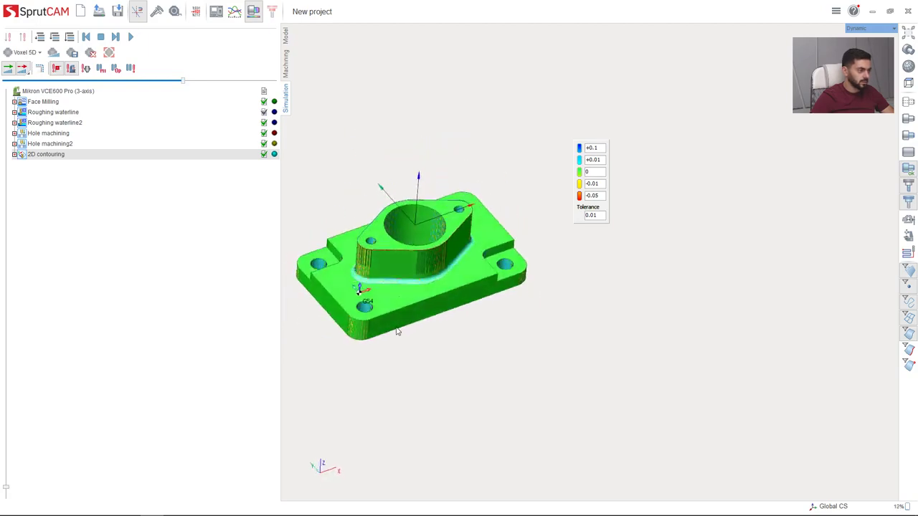
{"action": "left_click", "coordinate": [254, 11]}
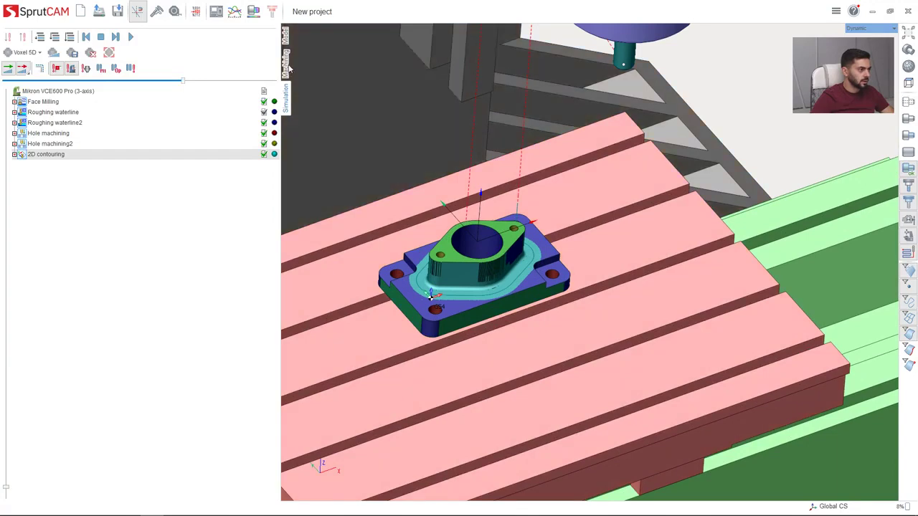
Generate the NC program for all operations with the Fanuc (30i)_Mill.sppx postprocessor and look through its code in the external editor.
{"action": "left_click", "coordinate": [286, 64]}
{"action": "left_click", "coordinate": [218, 16]}
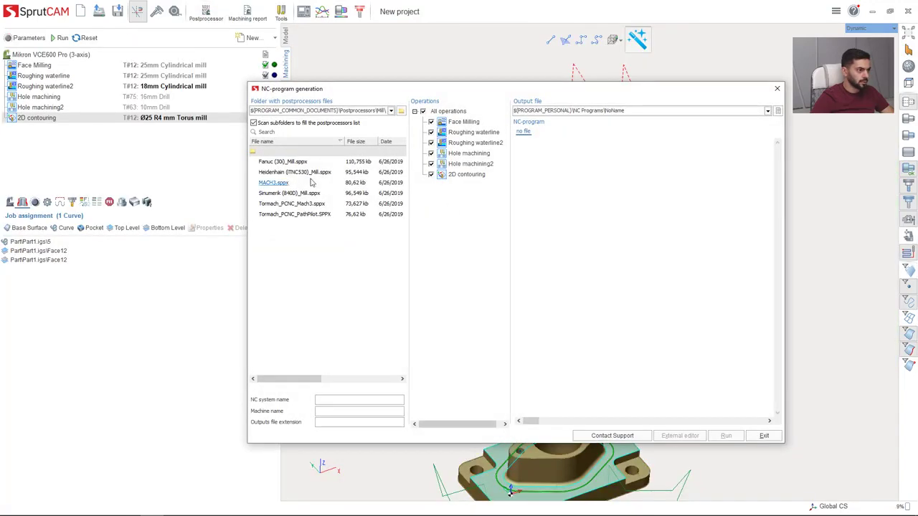
{"action": "left_click", "coordinate": [287, 161]}
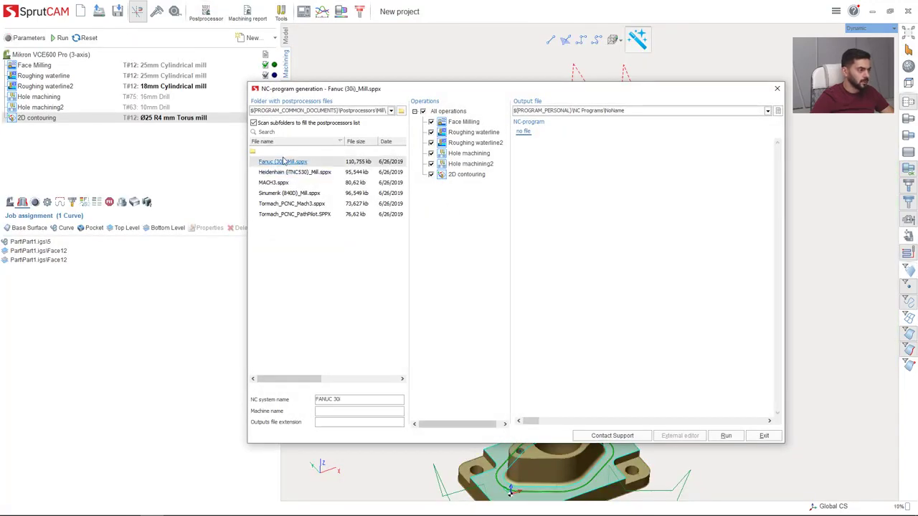
{"action": "left_click", "coordinate": [728, 436]}
{"action": "left_click", "coordinate": [700, 437]}
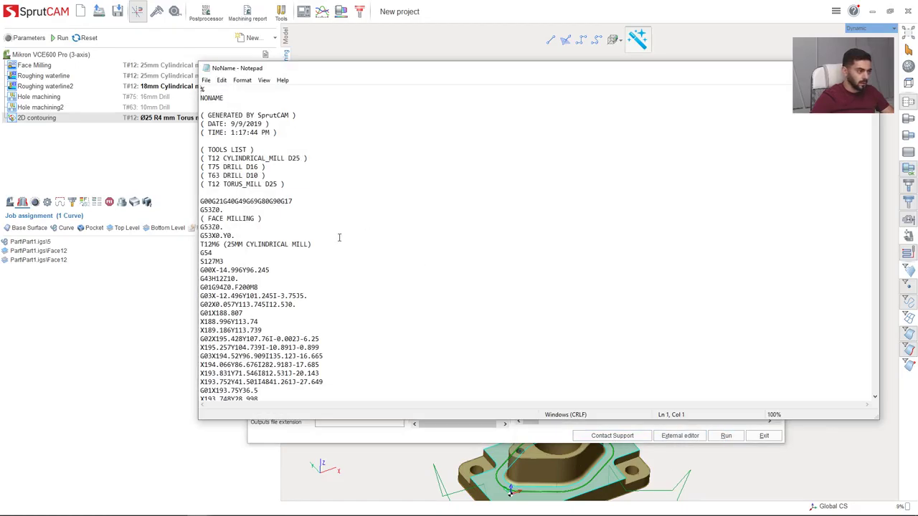
{"action": "scroll", "coordinate": [338, 237], "scroll_direction": "down", "scroll_amount": 15}
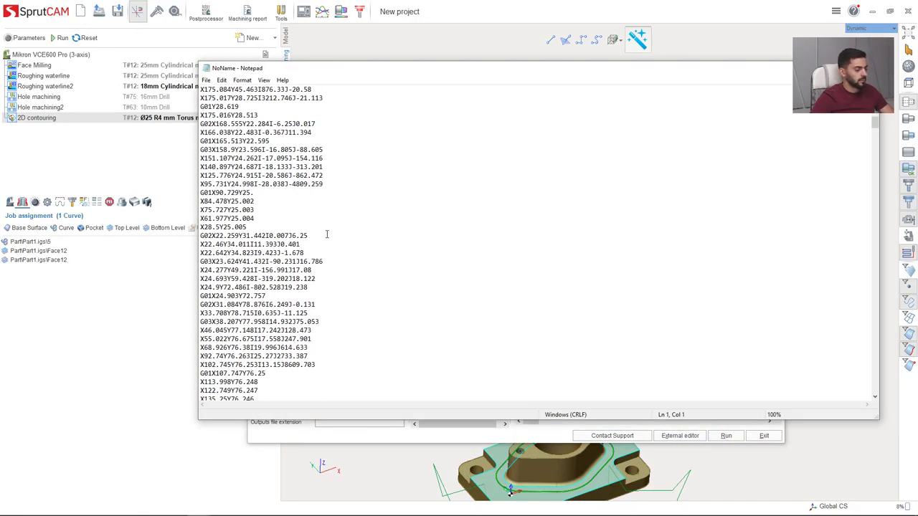